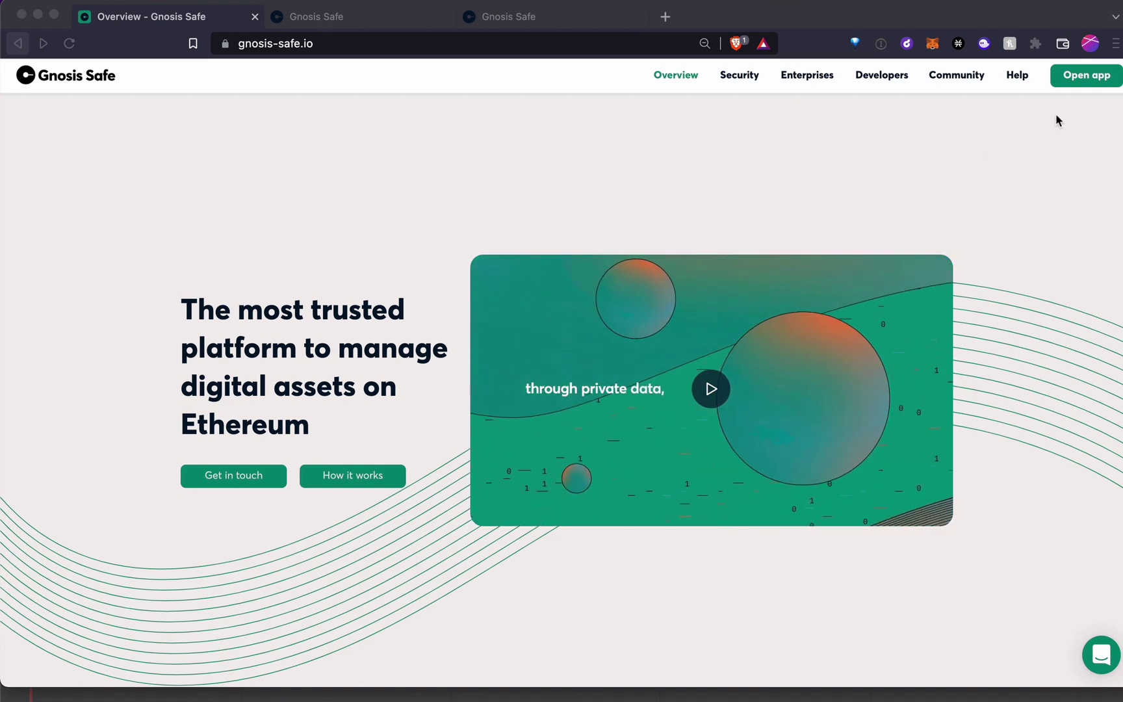
- Load the PoppyCock Safe on Rinkeby from its copied address, showing 0.004 ETH worth 10.03 USD
click(1087, 79)
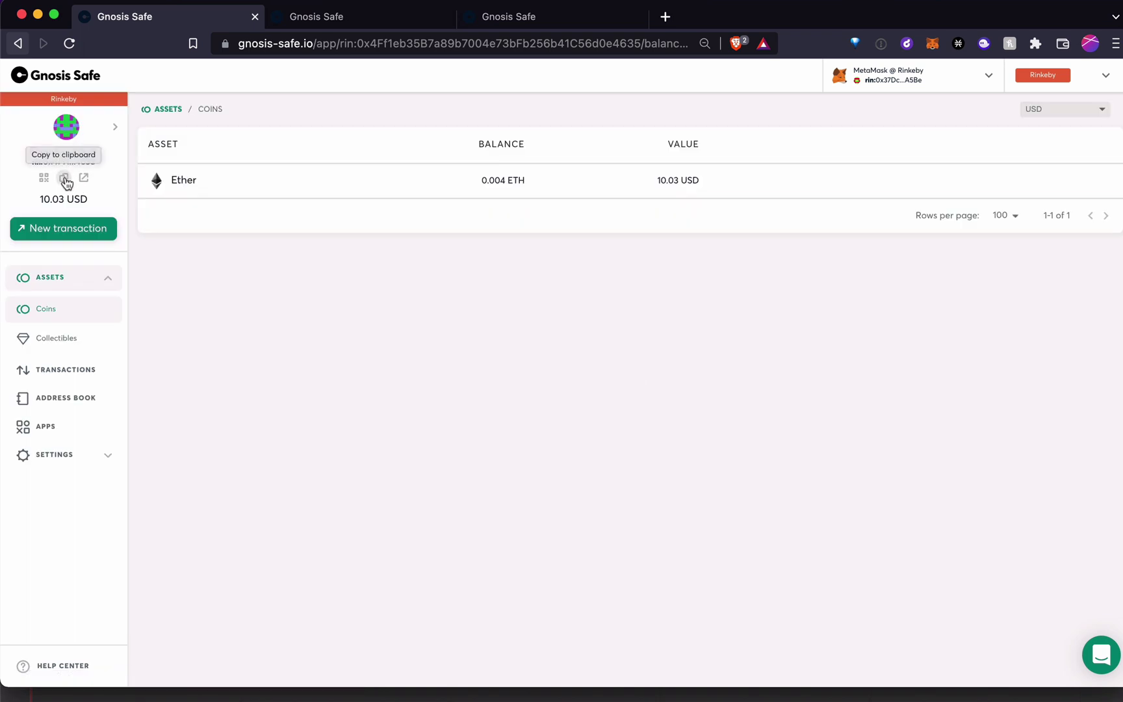
click(64, 179)
click(263, 44)
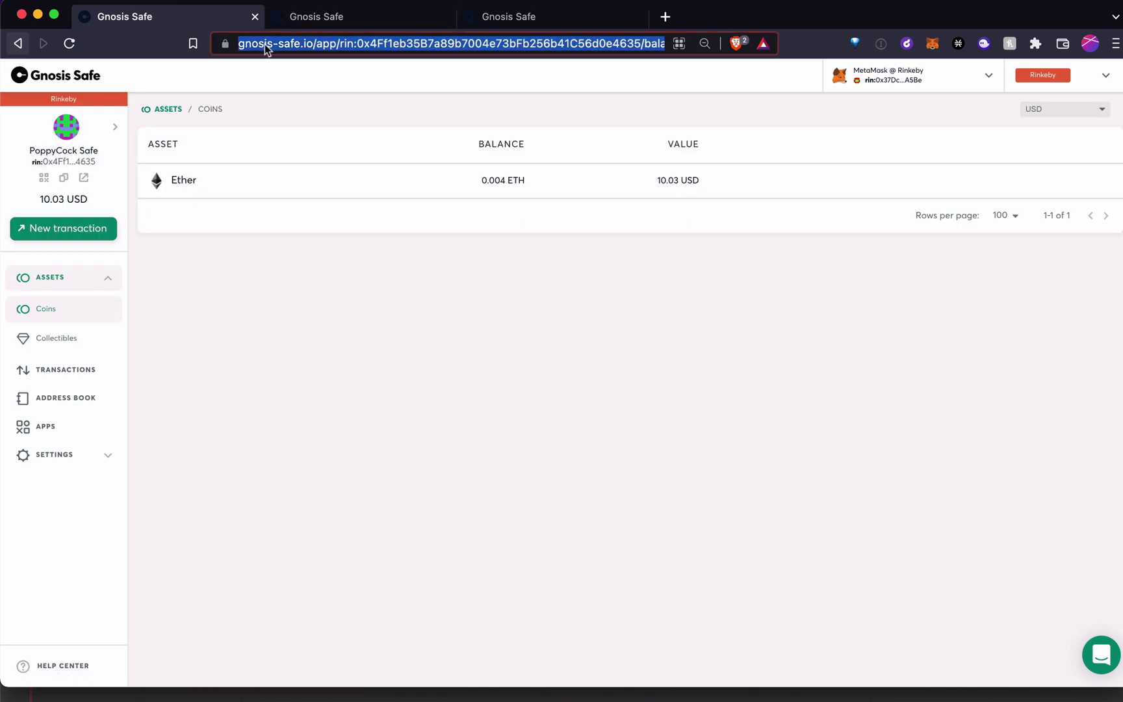
key(super+v)
double_click(273, 44)
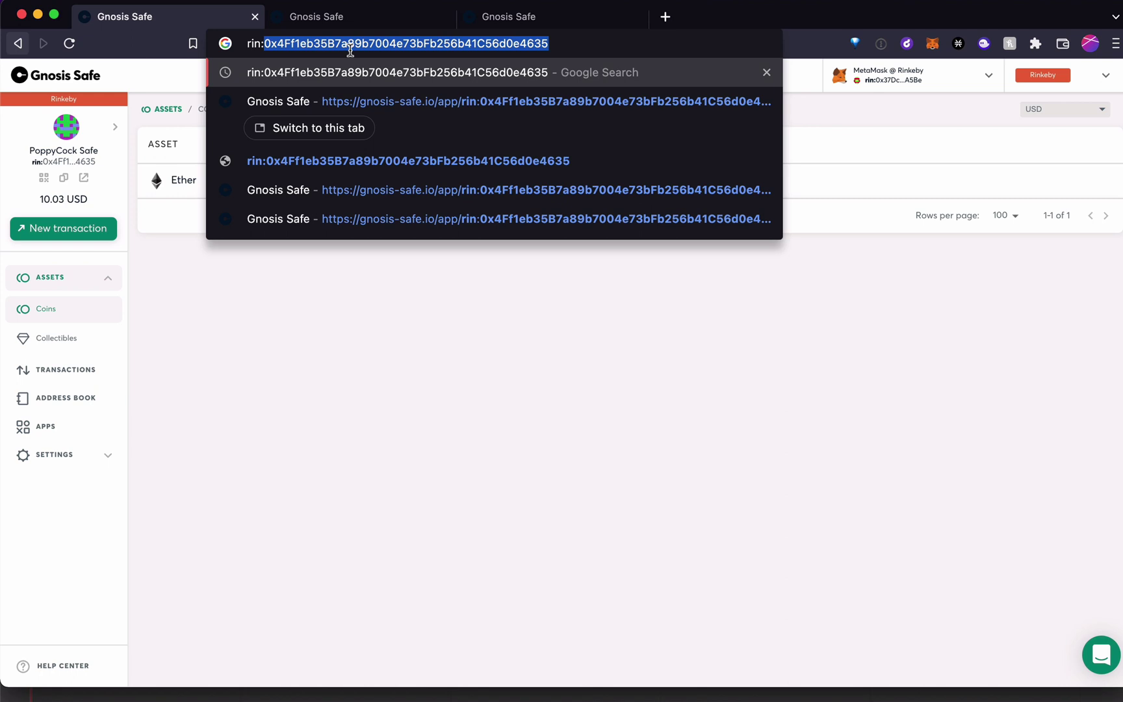
click(375, 448)
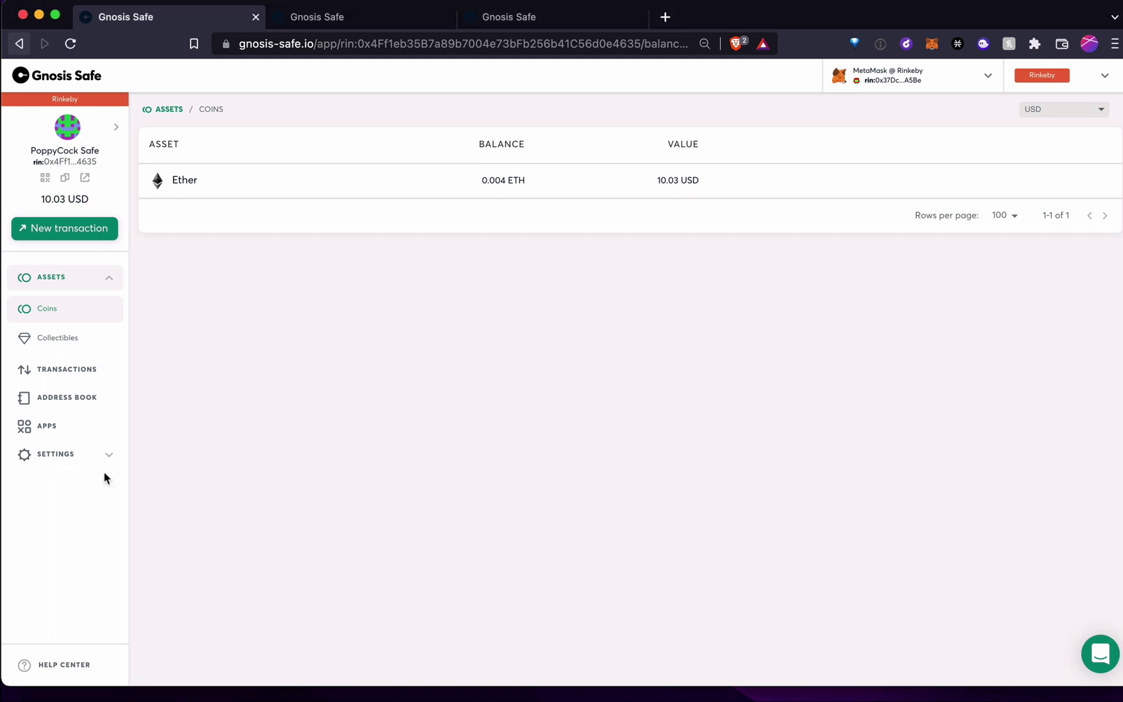
- Review the Safe details and its three owners, including the Wallet 2 owner's address
click(69, 458)
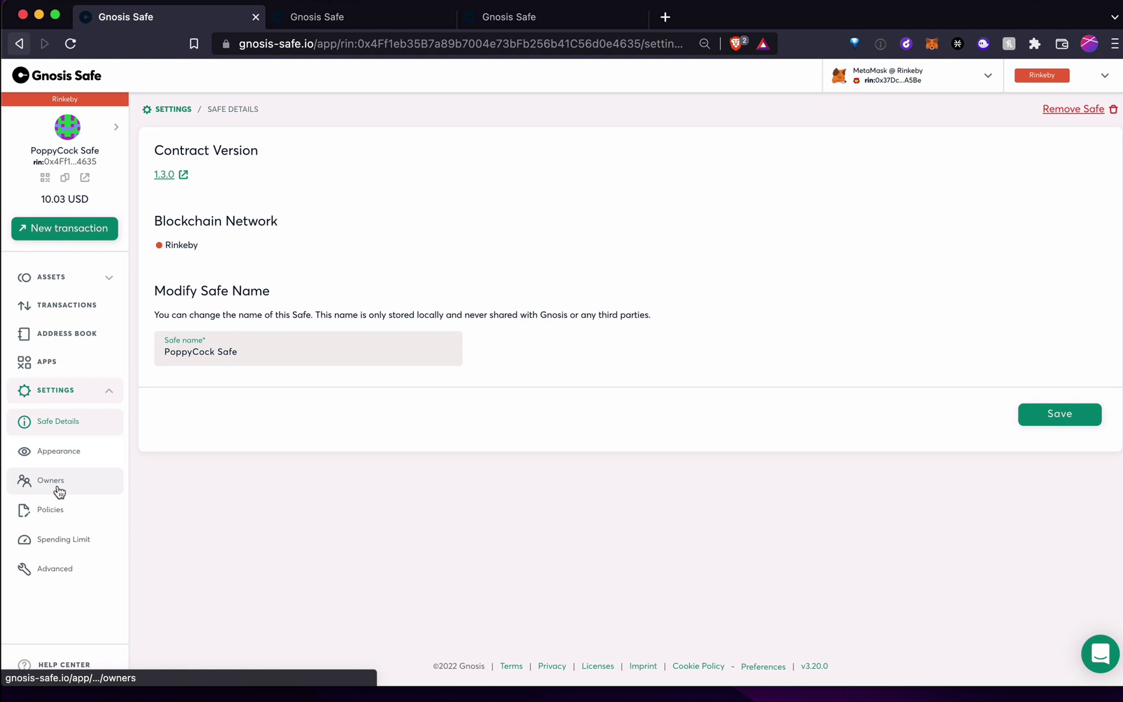
click(59, 492)
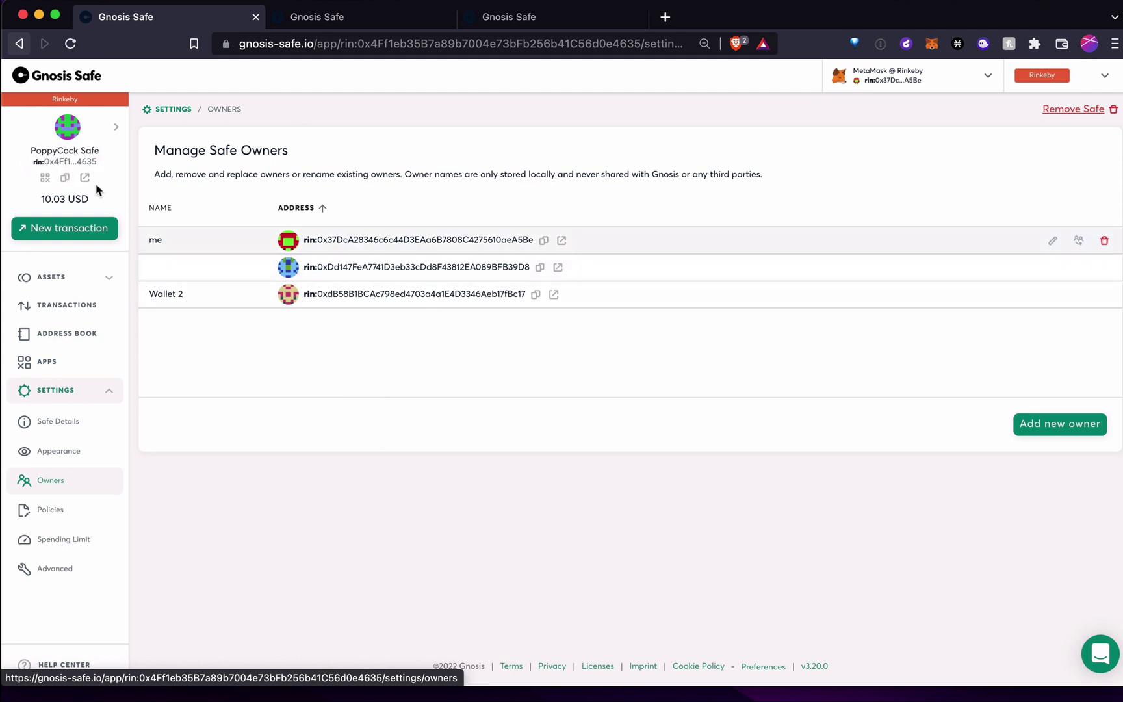
drag(45, 201, 78, 199)
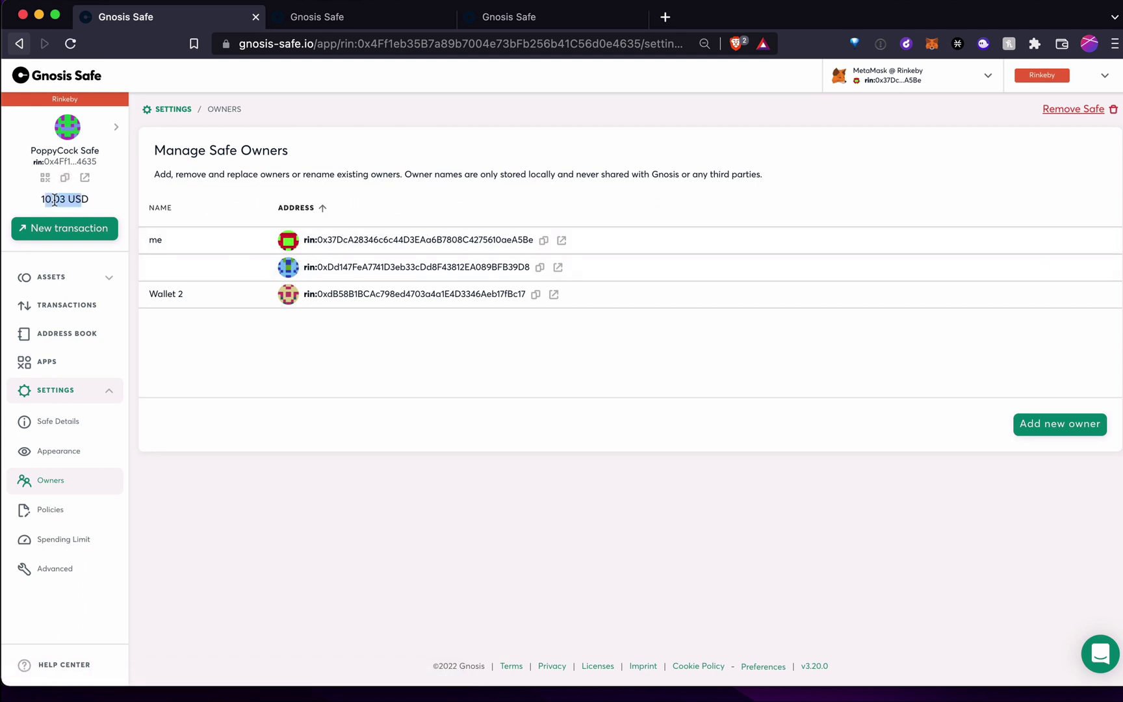
double_click(366, 267)
double_click(367, 293)
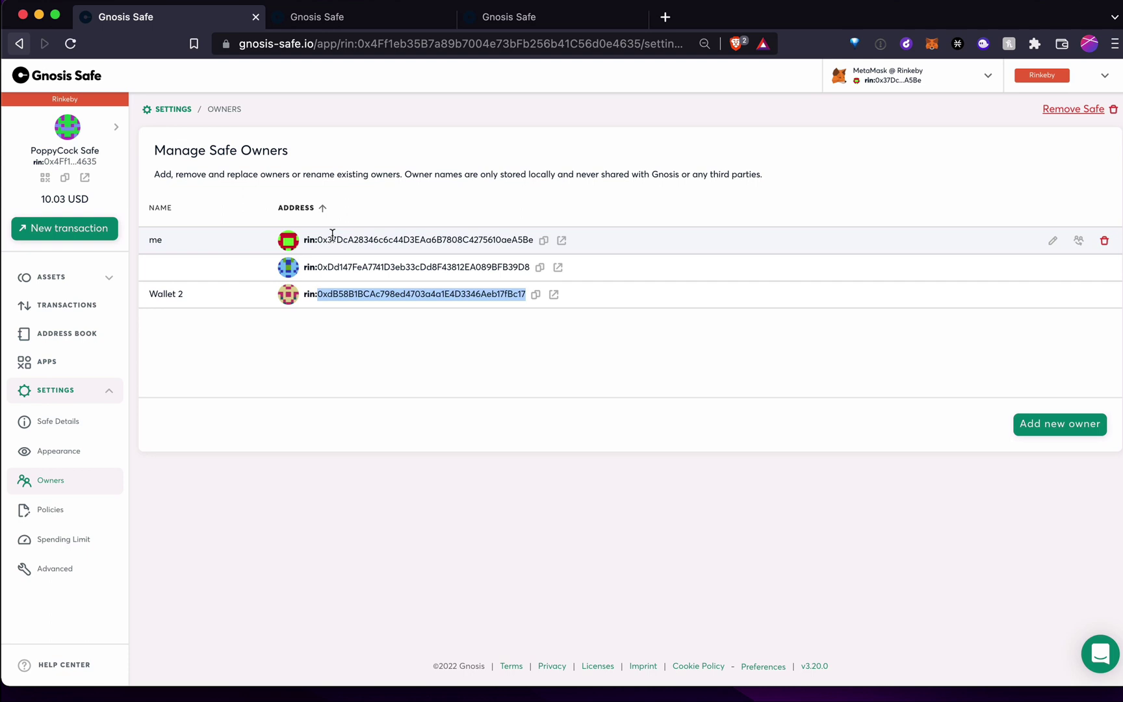
- Check the Policies page: transactions need confirmation from 2 out of 3 owners
click(63, 518)
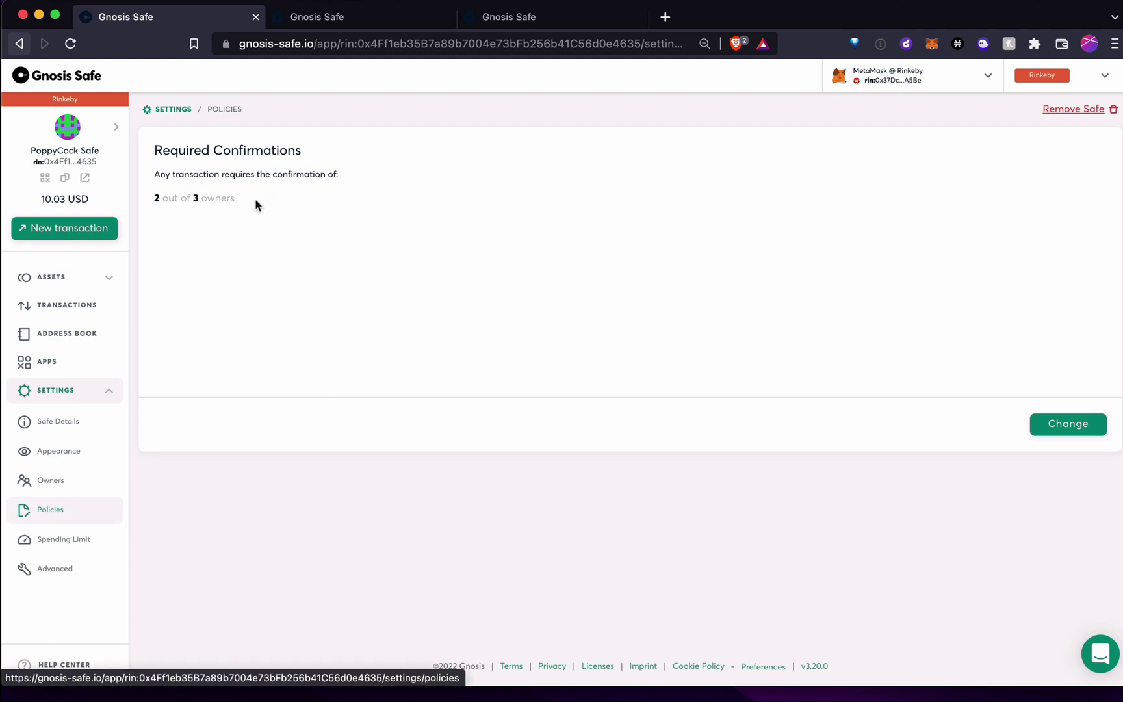
drag(157, 202, 223, 199)
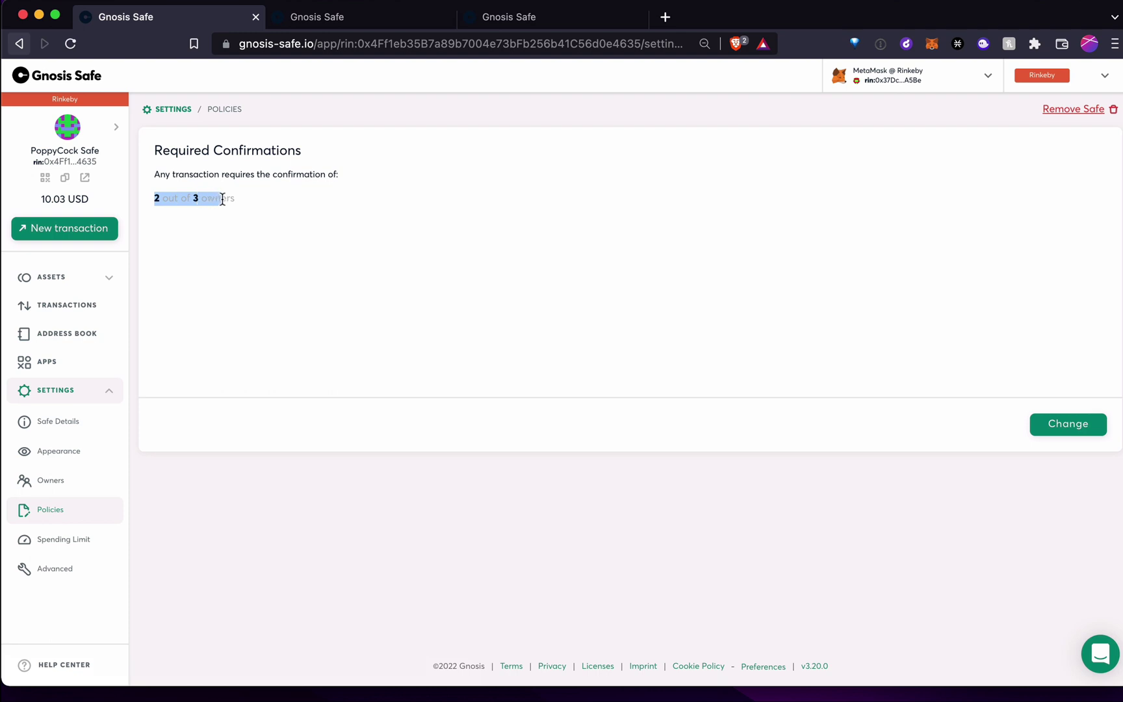
click(319, 251)
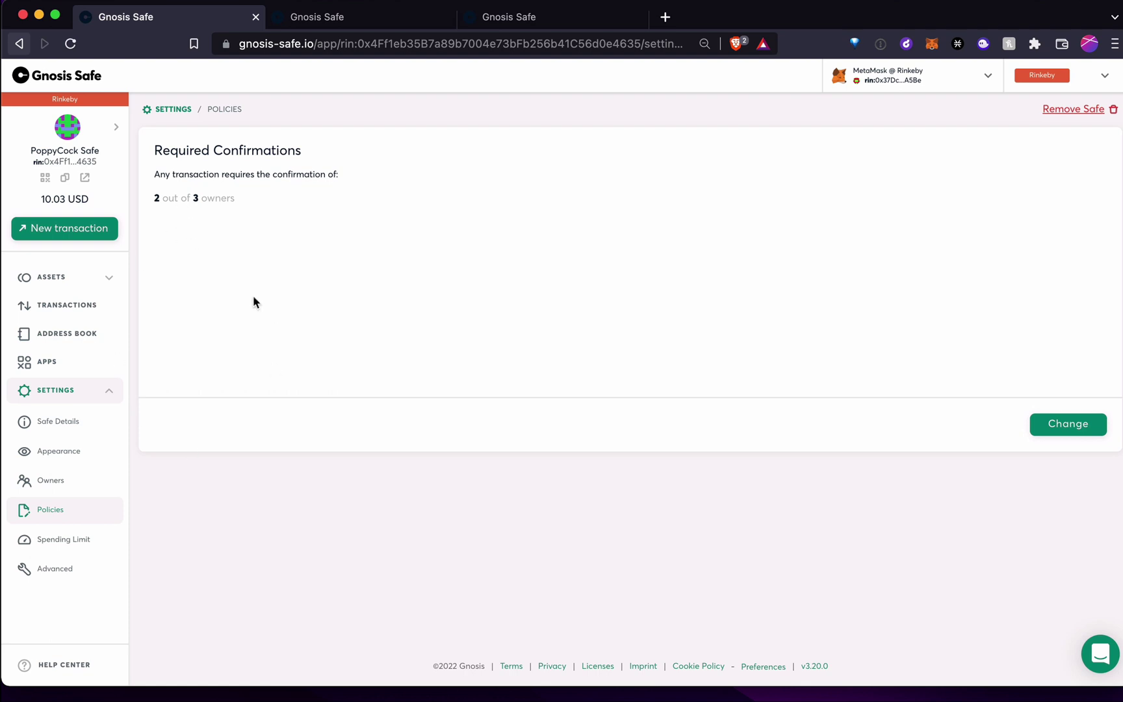
- Return to the owners list and start a Send funds transaction from the Safe
click(69, 482)
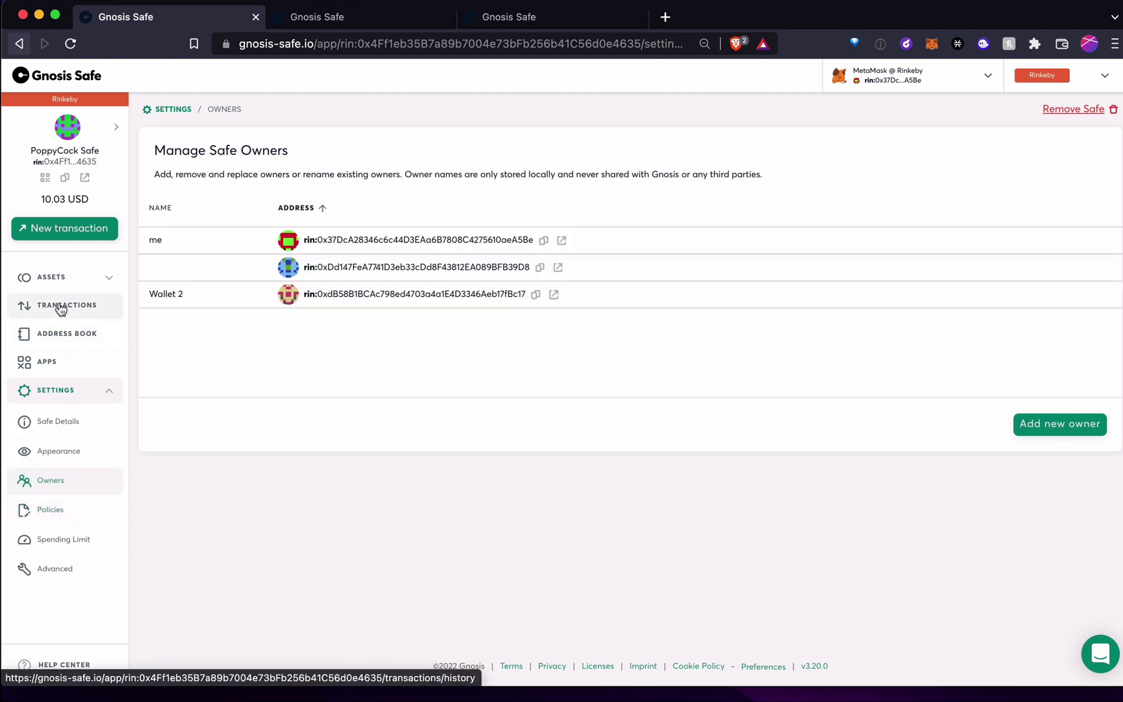
click(52, 234)
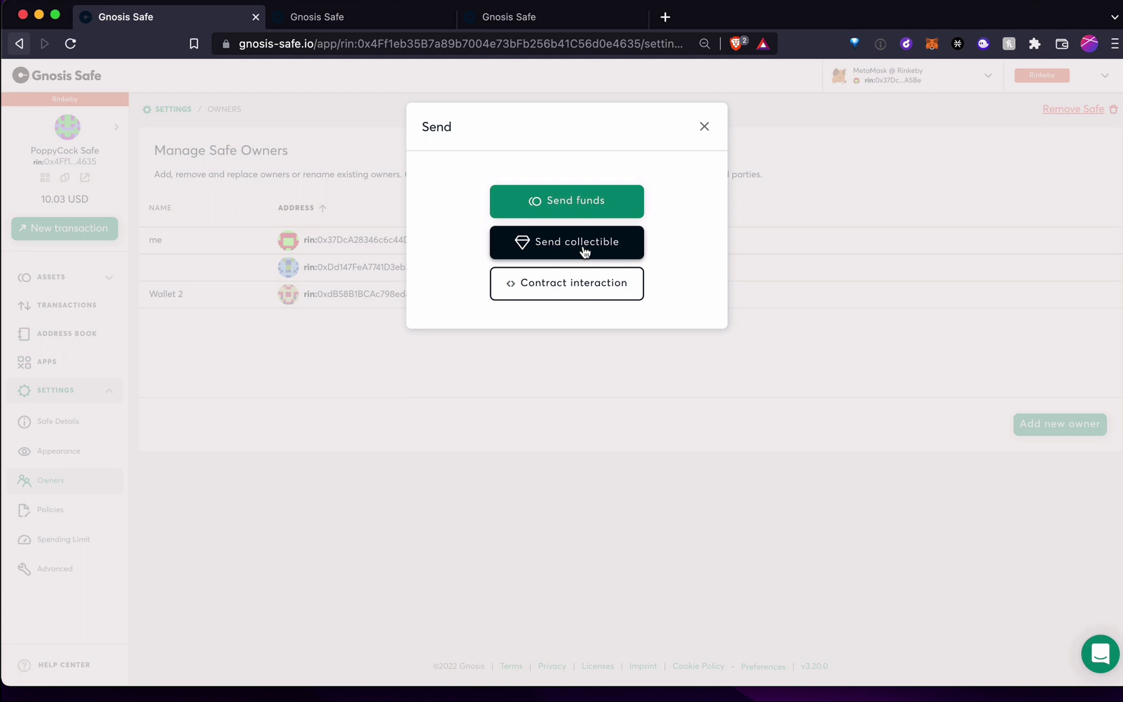
click(578, 203)
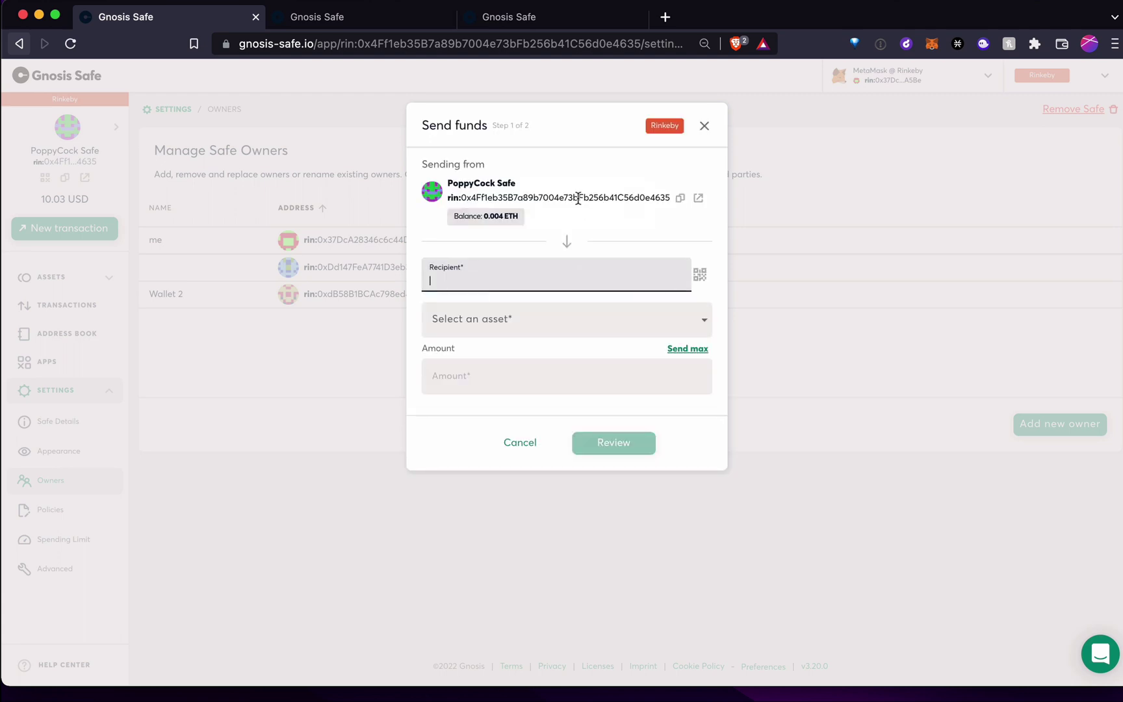
double_click(505, 197)
key(super+c)
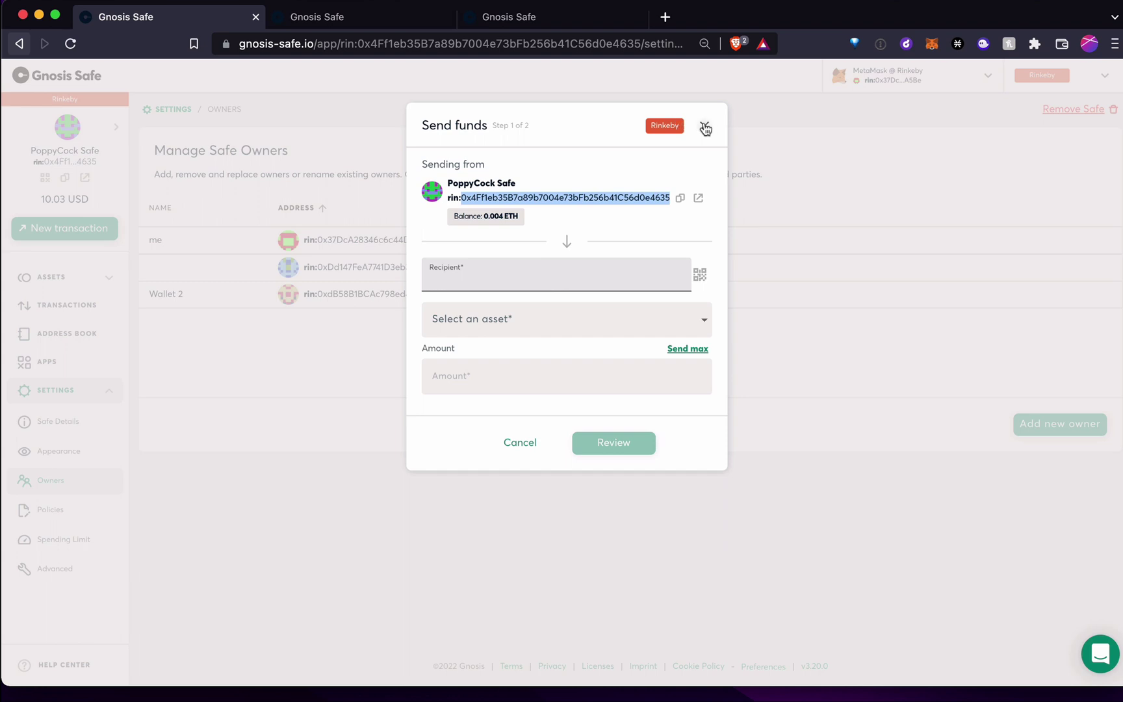
- Try pasting the Safe's address as recipient, then abandon the Send funds form
click(501, 281)
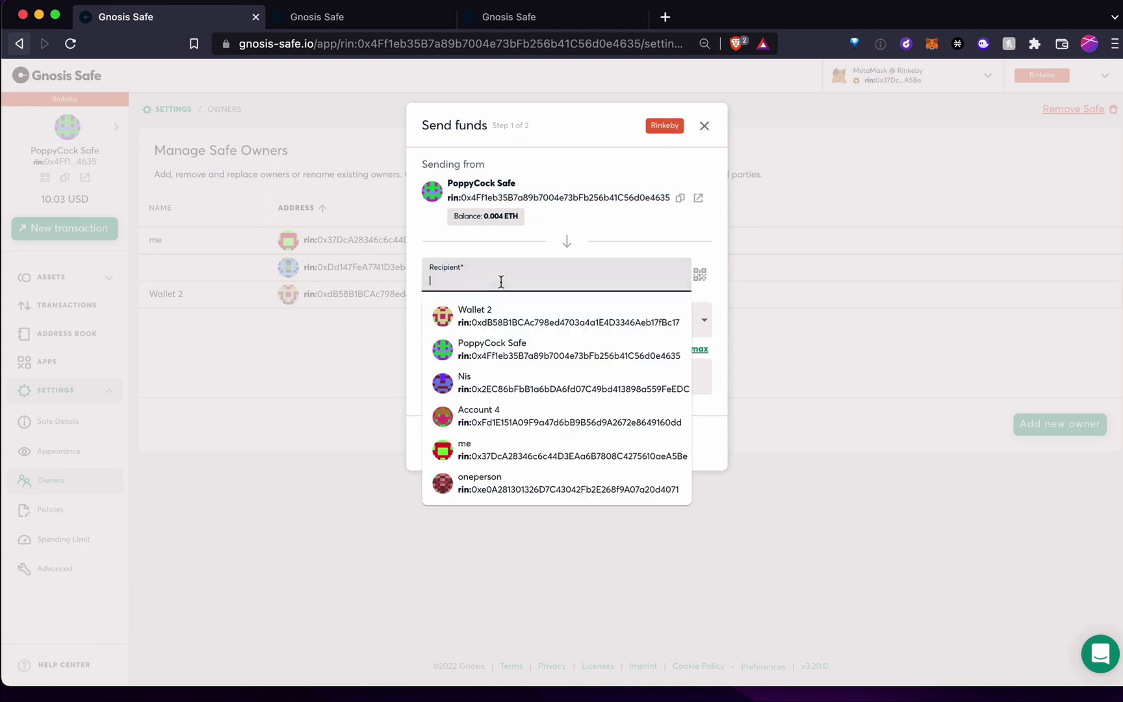
key(super+v)
click(501, 281)
click(501, 281)
key(super+v)
click(501, 281)
click(499, 286)
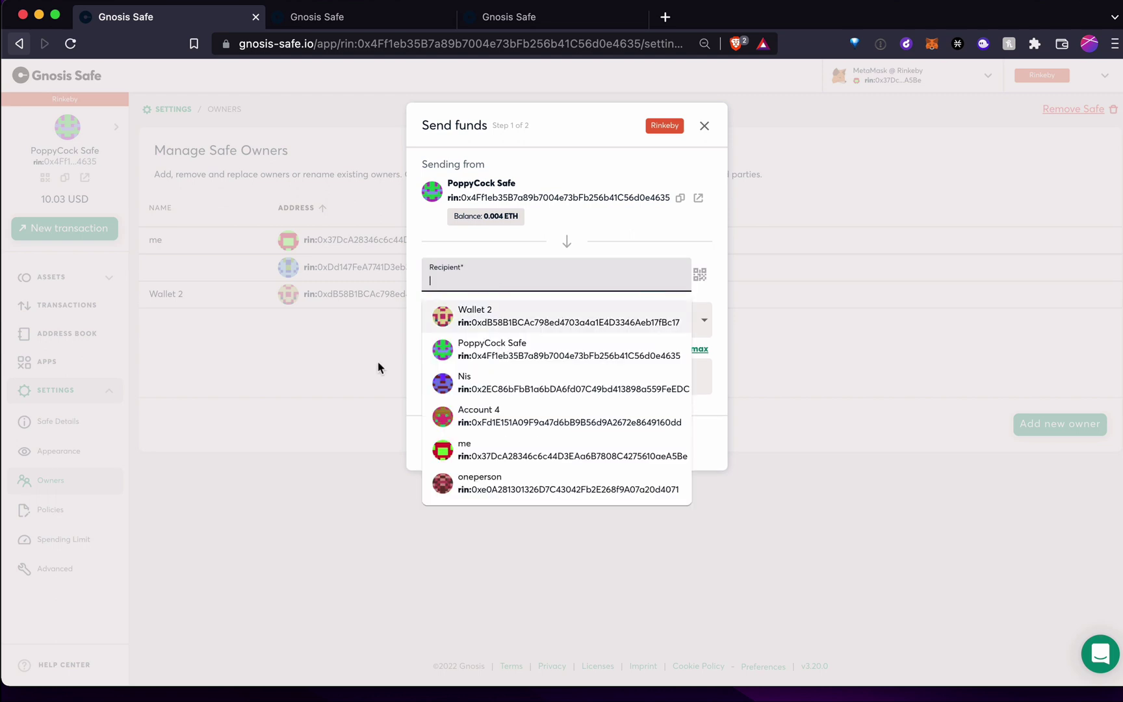
click(348, 375)
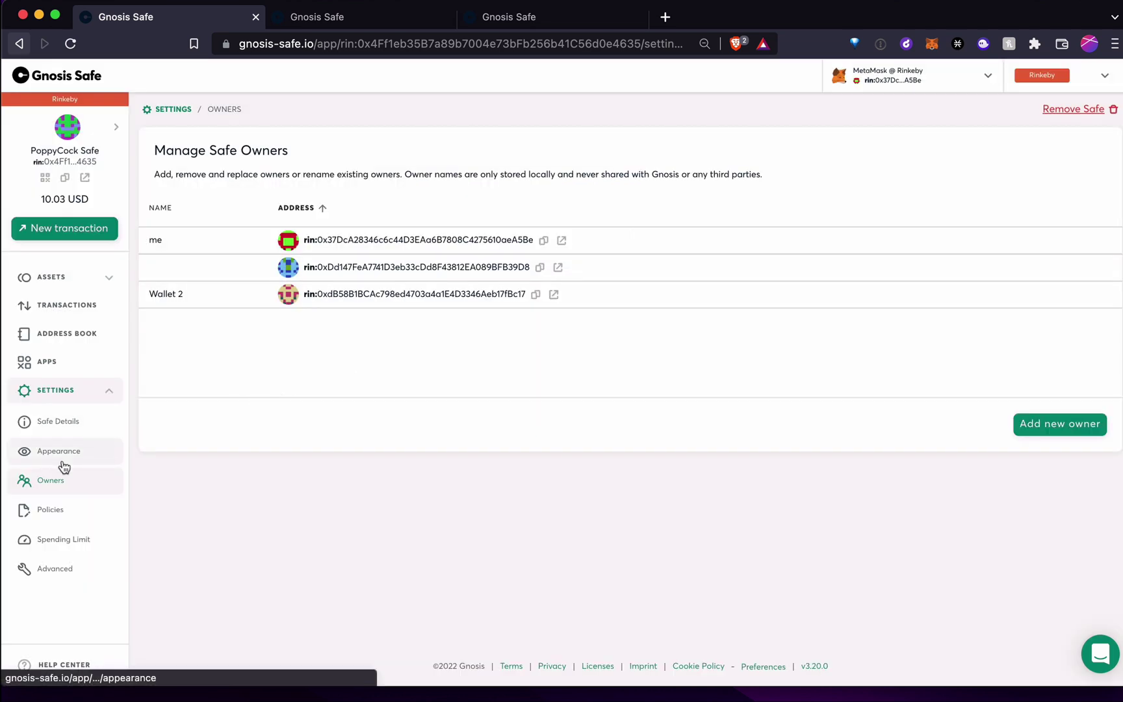
- Copy Account 4's address from the address book and paste it as the Send funds recipient
click(63, 335)
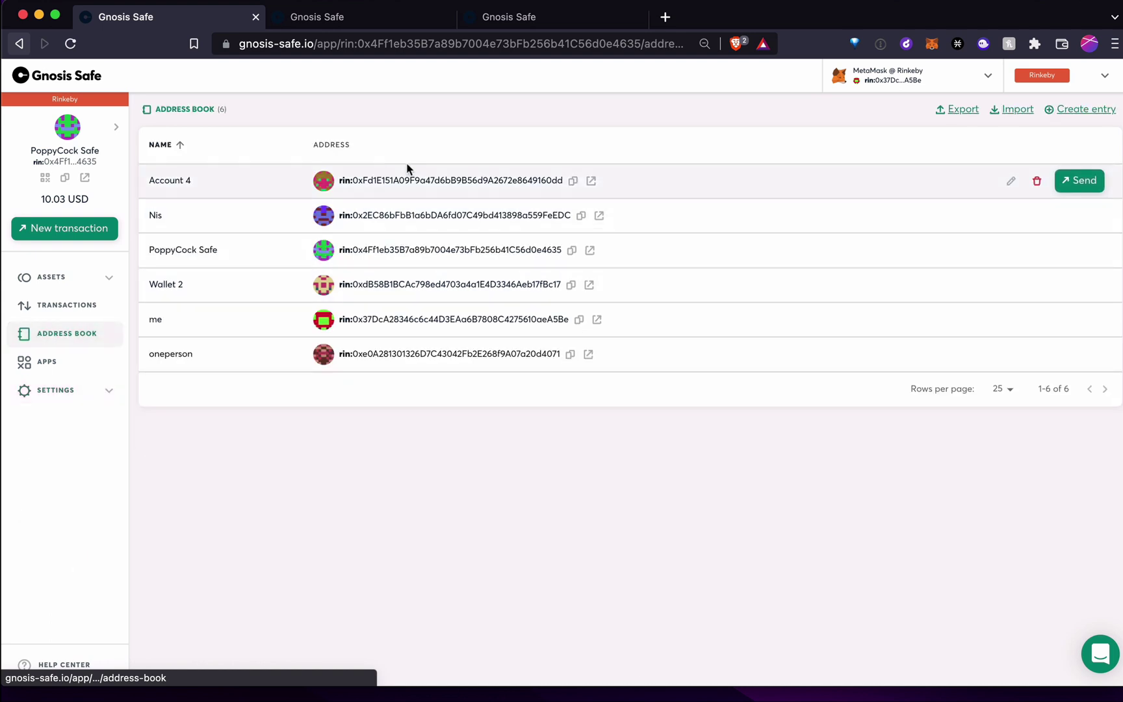
double_click(394, 180)
key(cmd+c)
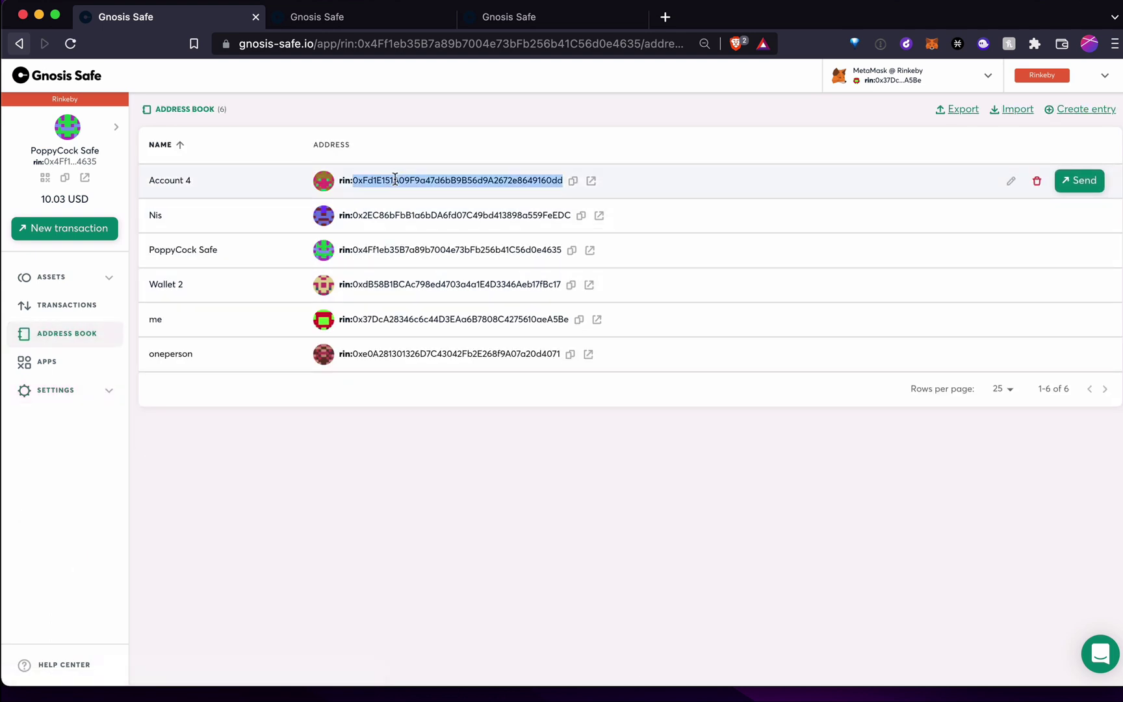
click(77, 230)
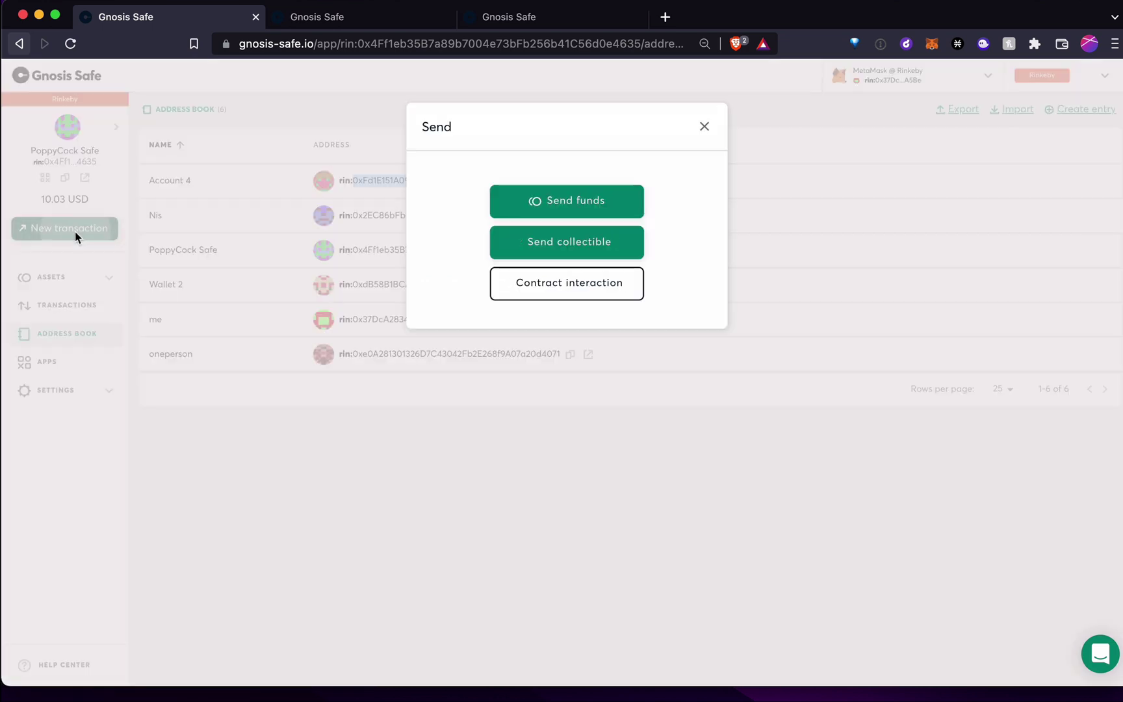
click(586, 205)
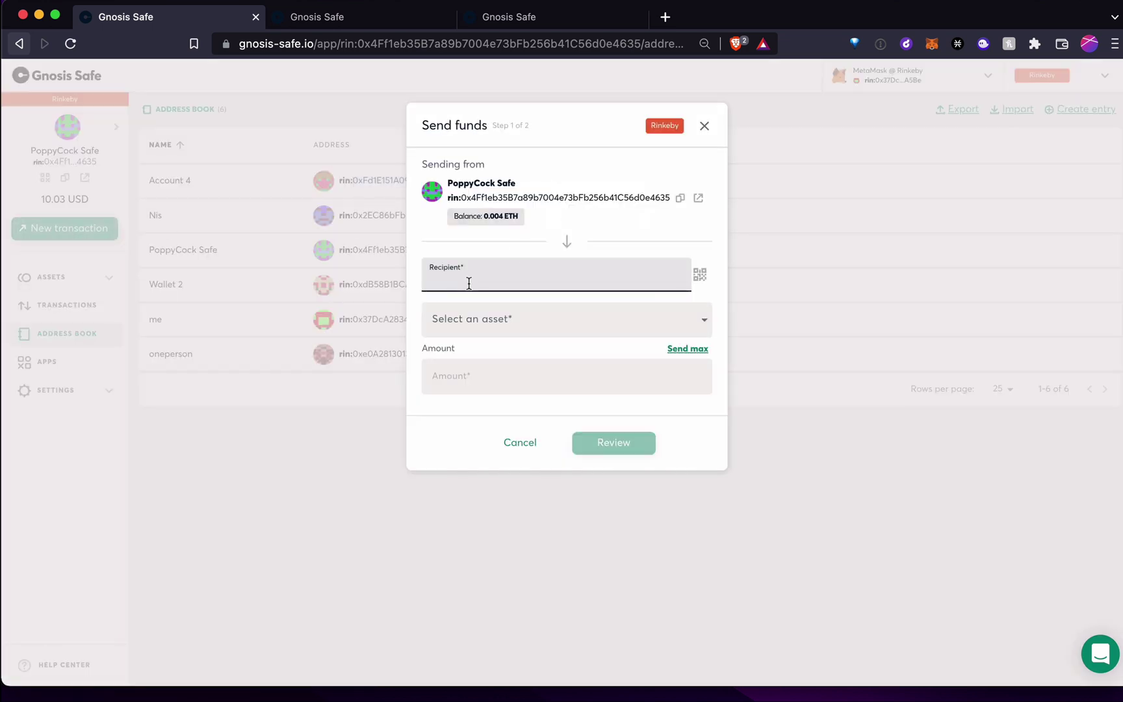
key(cmd+v)
- Choose Ether, enter an amount of 0.001, and continue to the review step
click(504, 328)
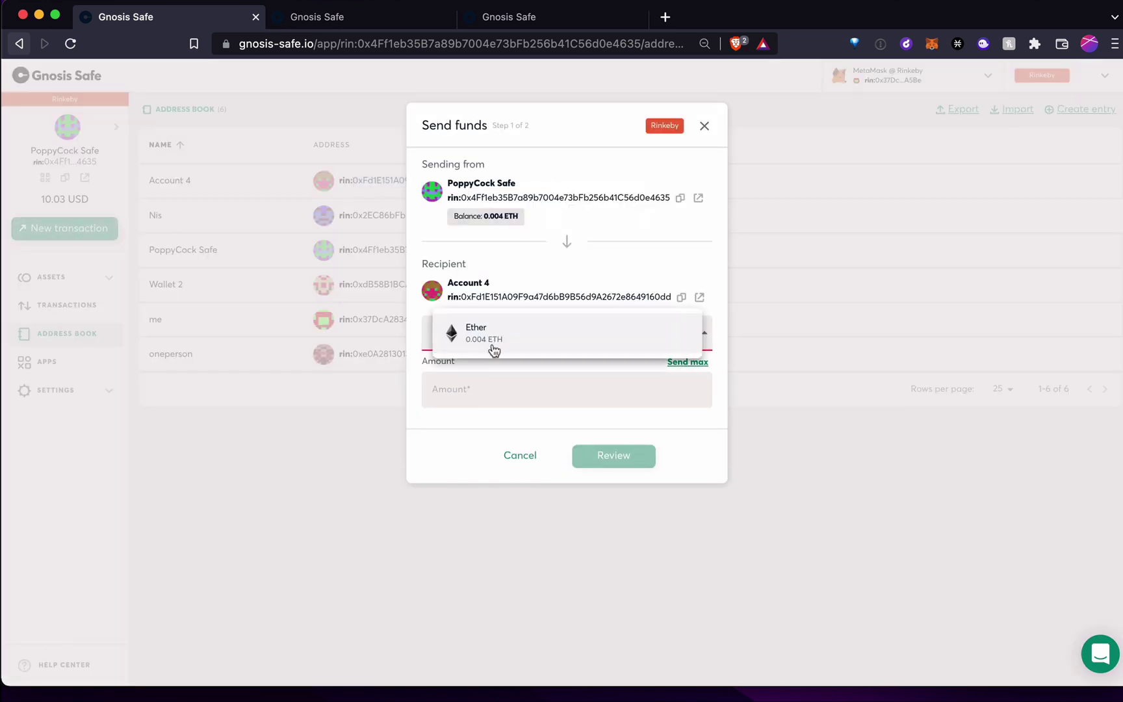
click(498, 329)
click(485, 389)
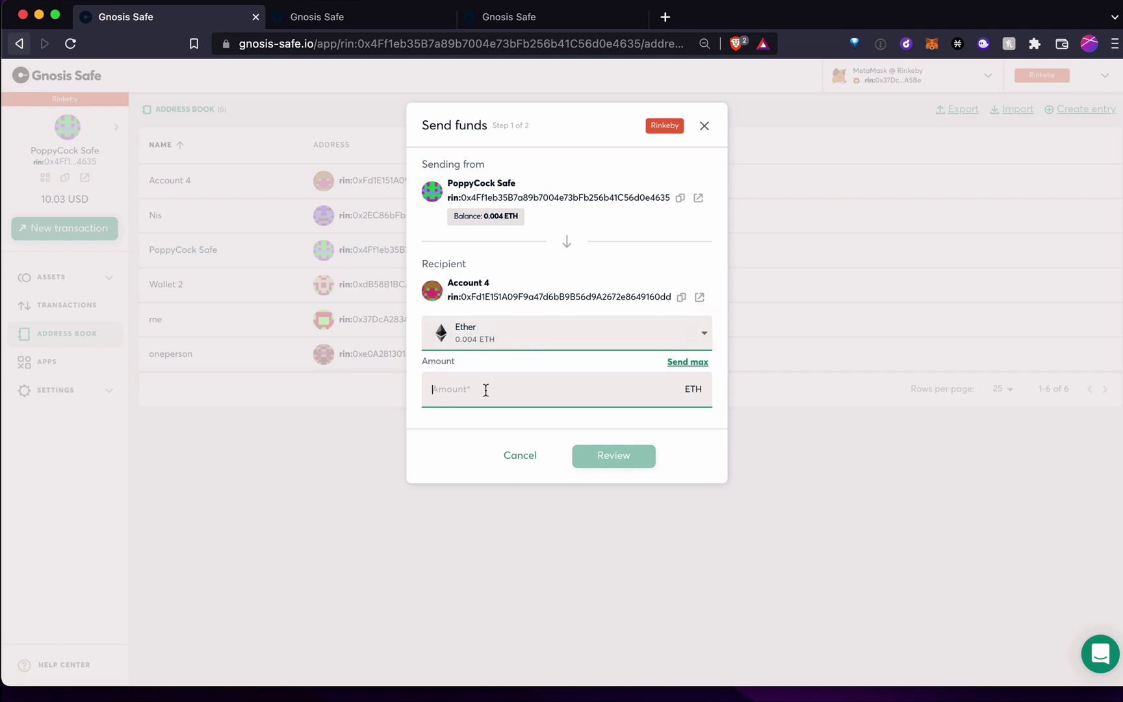
text(0)
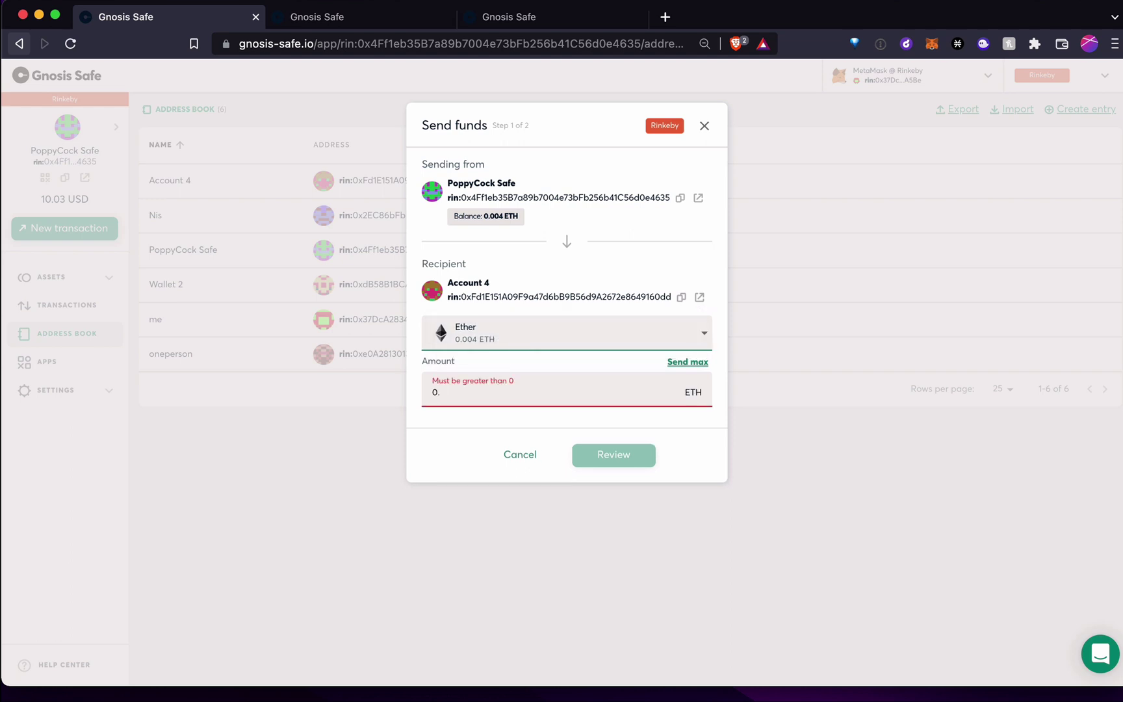
text(.001)
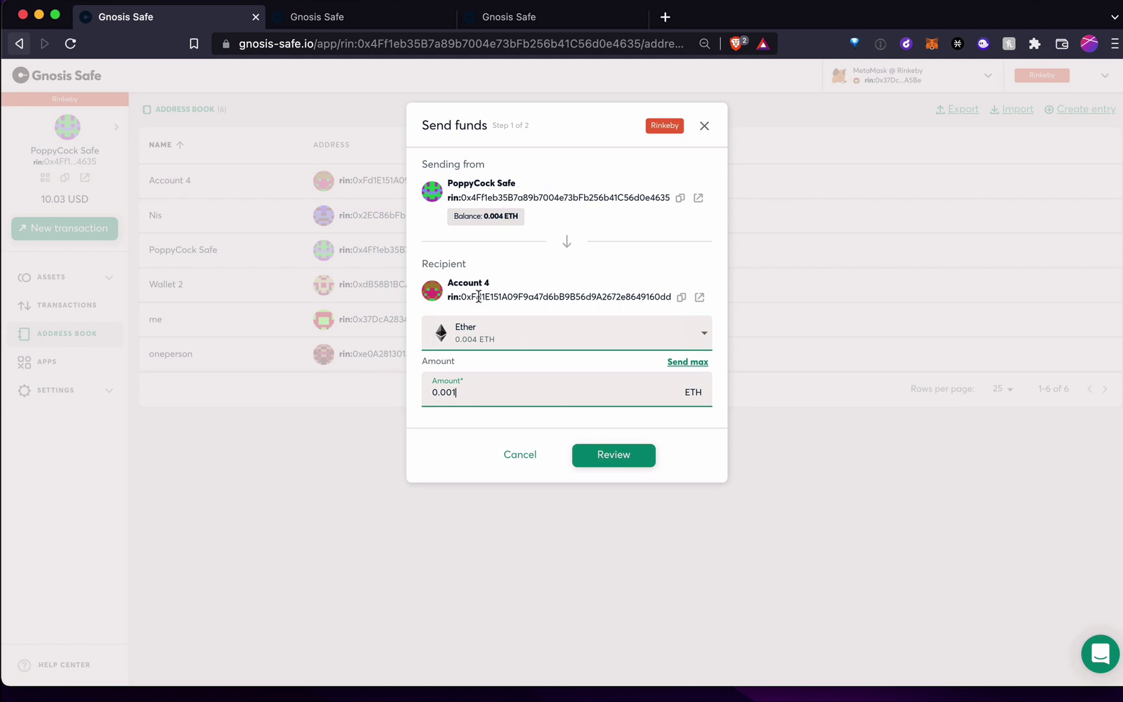
click(618, 459)
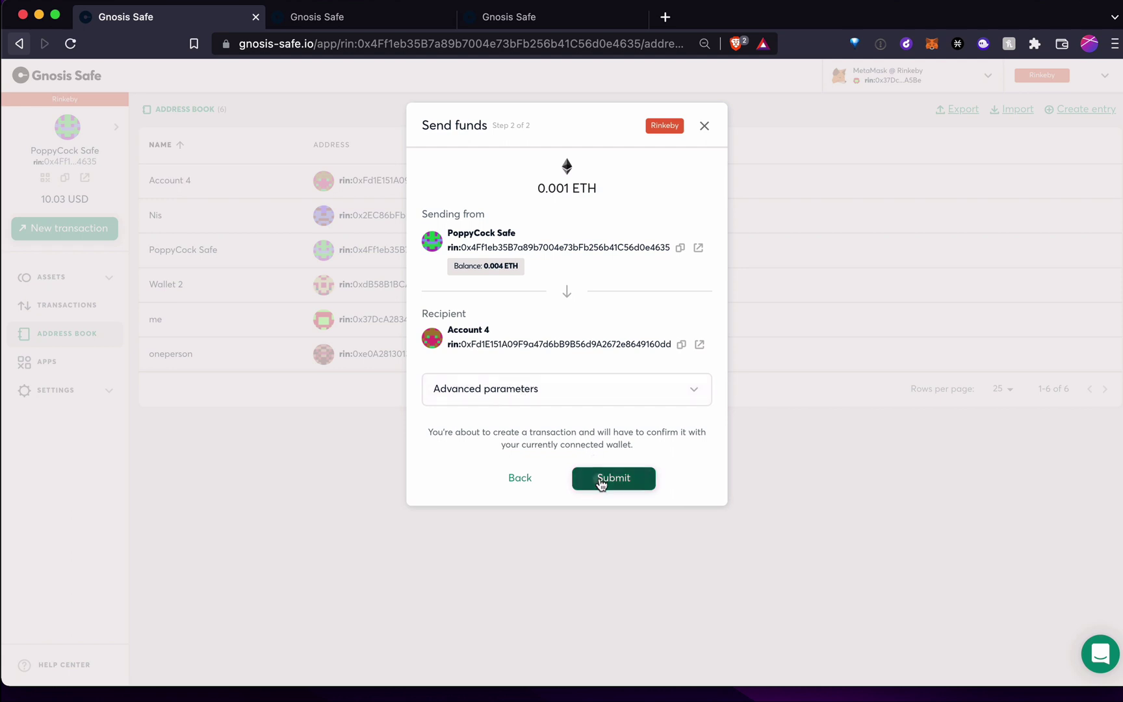
- Submit the 0.001 ETH transfer to Account 4 and sign it in MetaMask's signature request
click(601, 479)
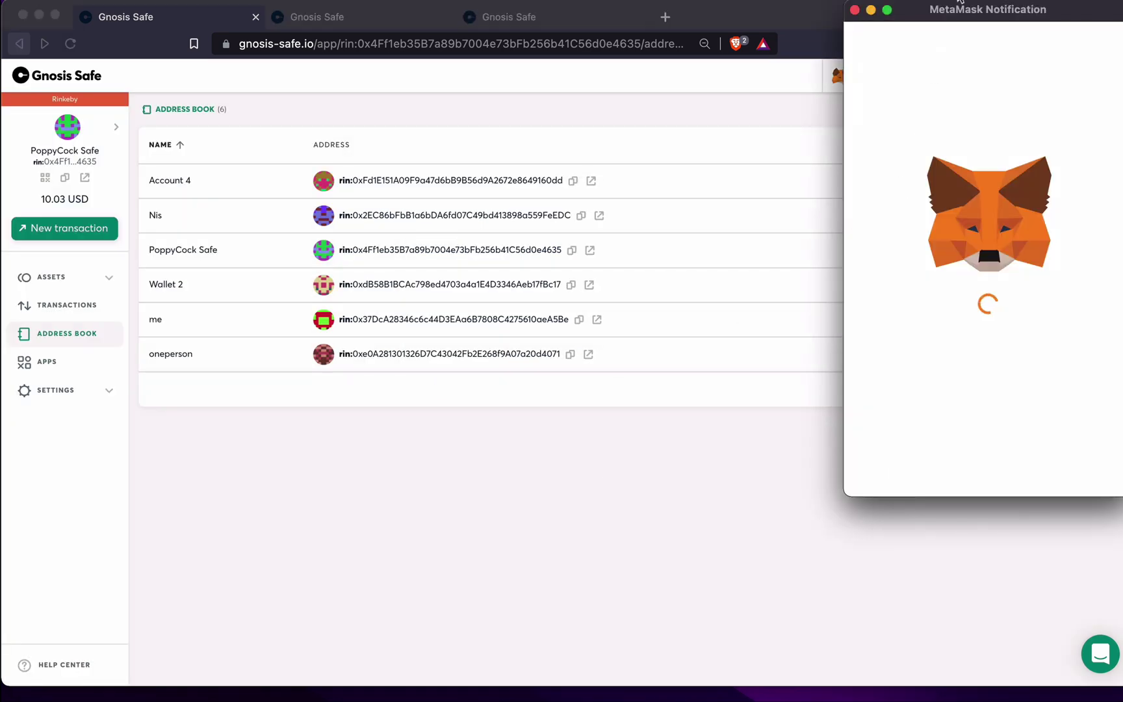
drag(959, 2, 878, 14)
scroll(957, 349, down, 4)
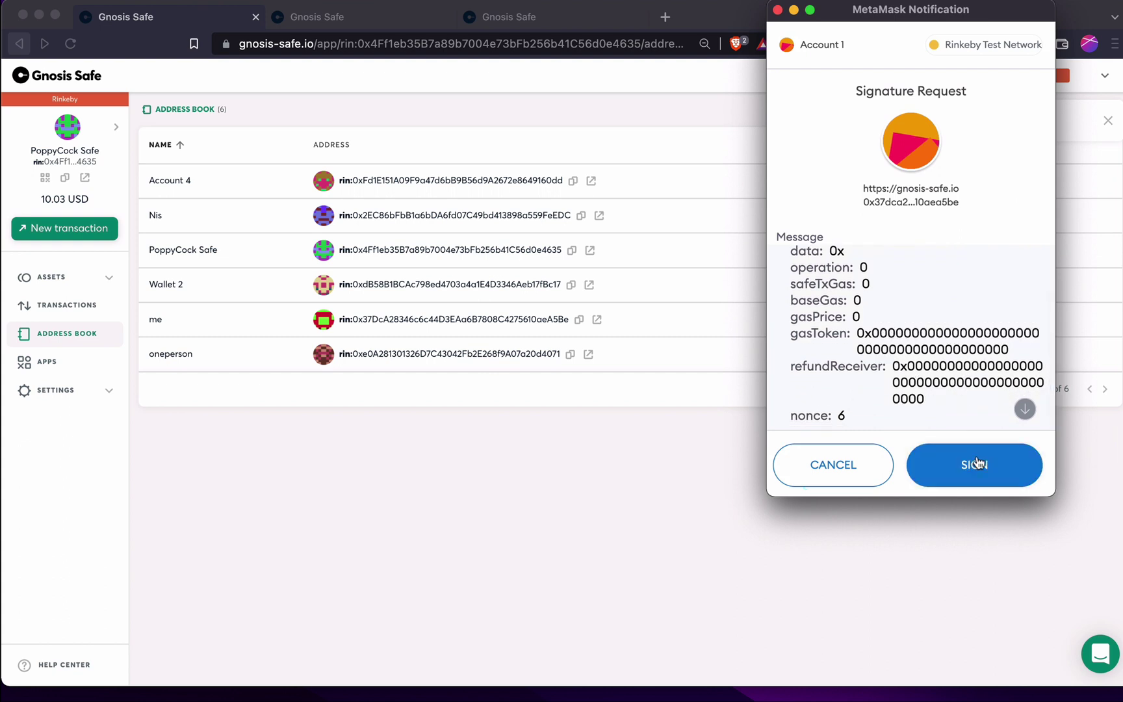
click(972, 480)
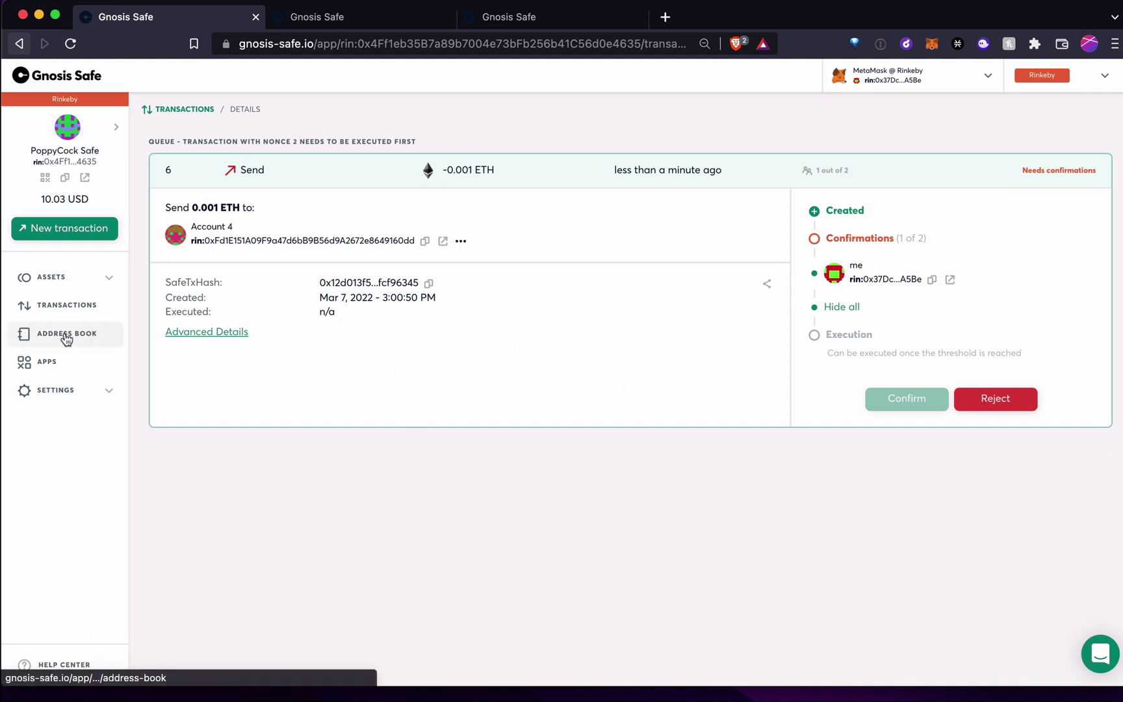
- Switch MetaMask's active account to Account 2 while viewing the Safe owners list
click(55, 389)
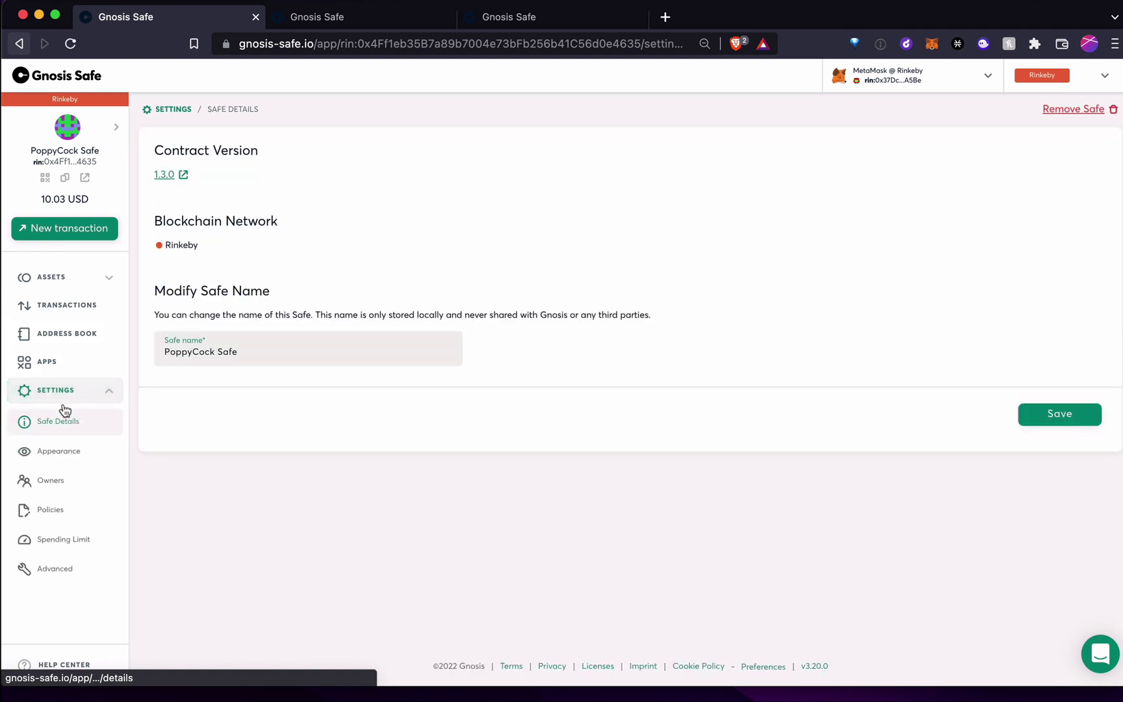
click(68, 484)
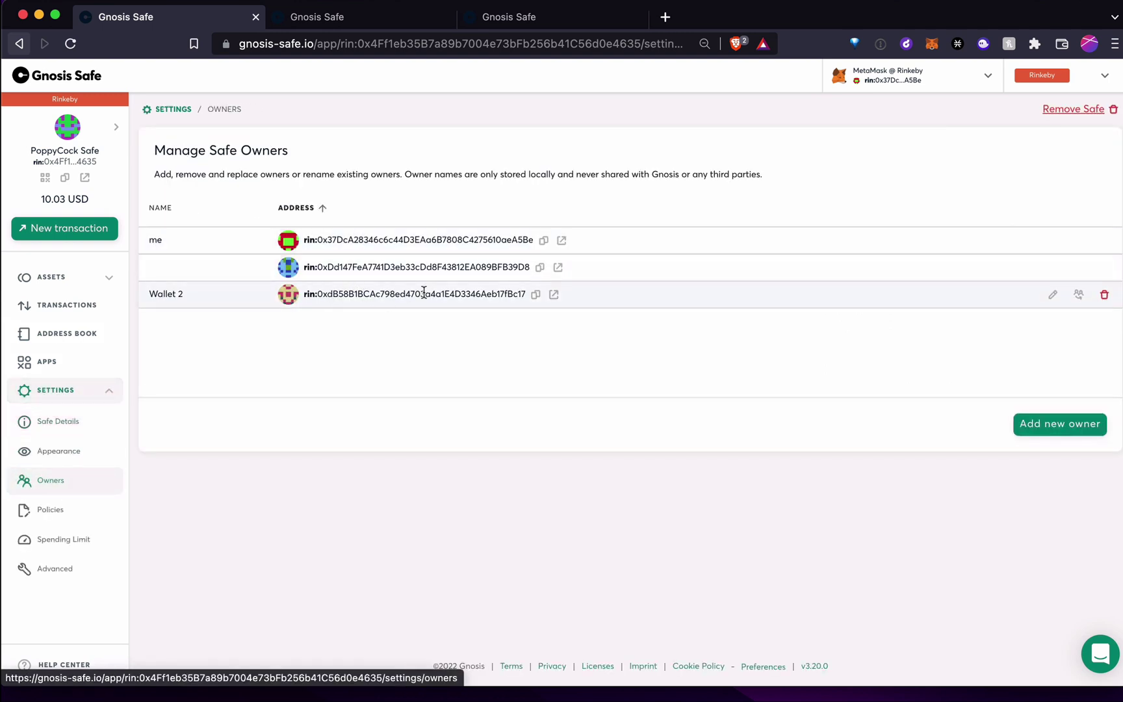
click(931, 44)
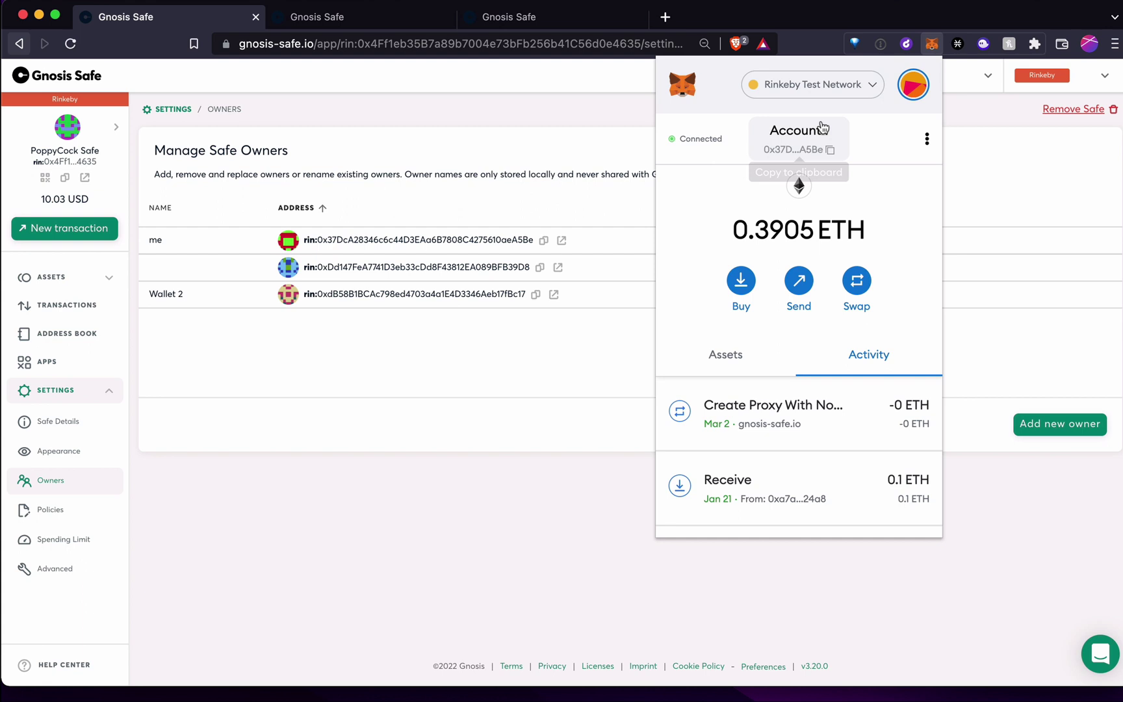
click(815, 138)
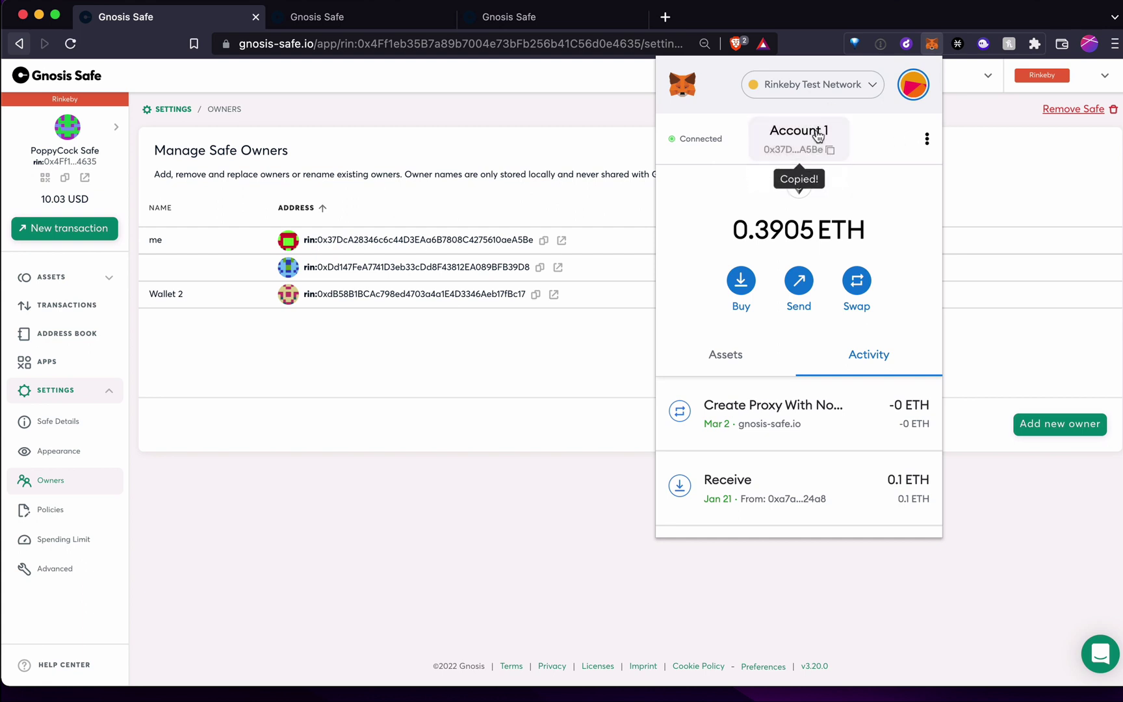
click(914, 84)
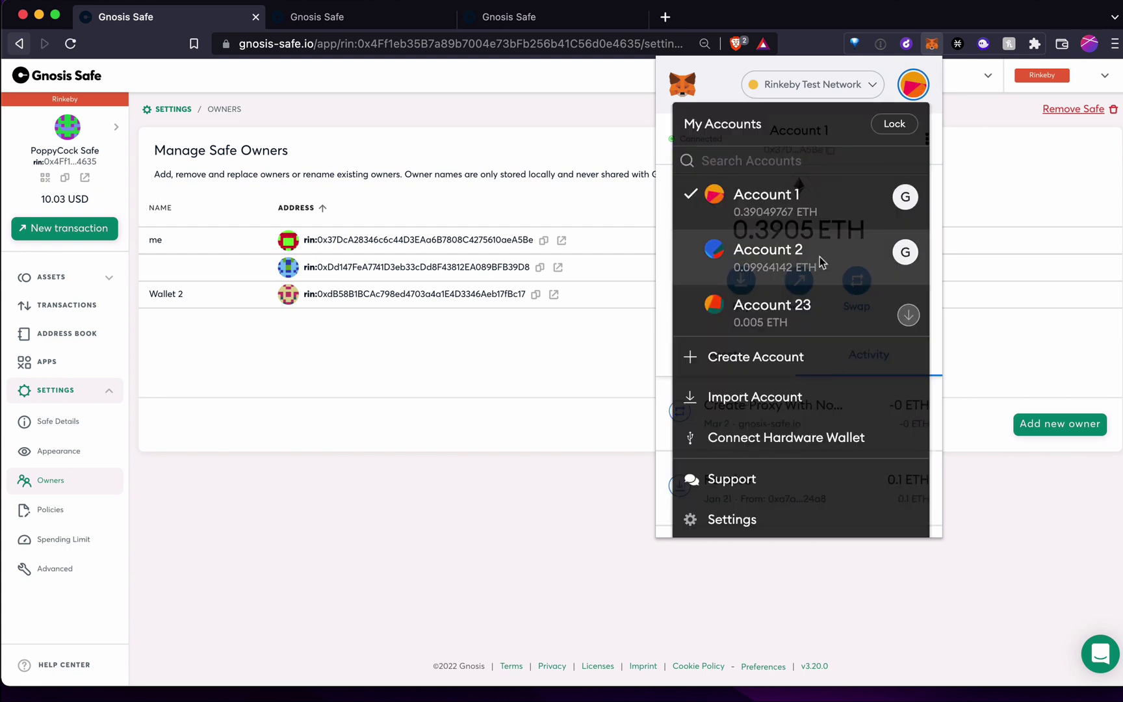
click(818, 256)
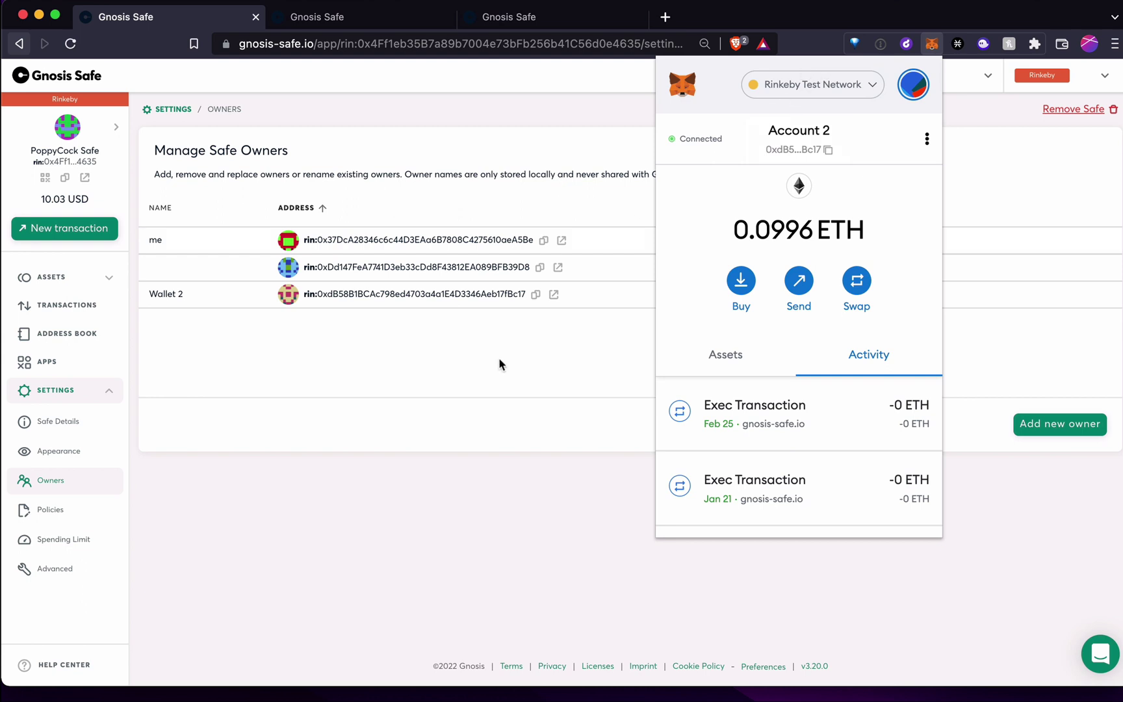
click(487, 376)
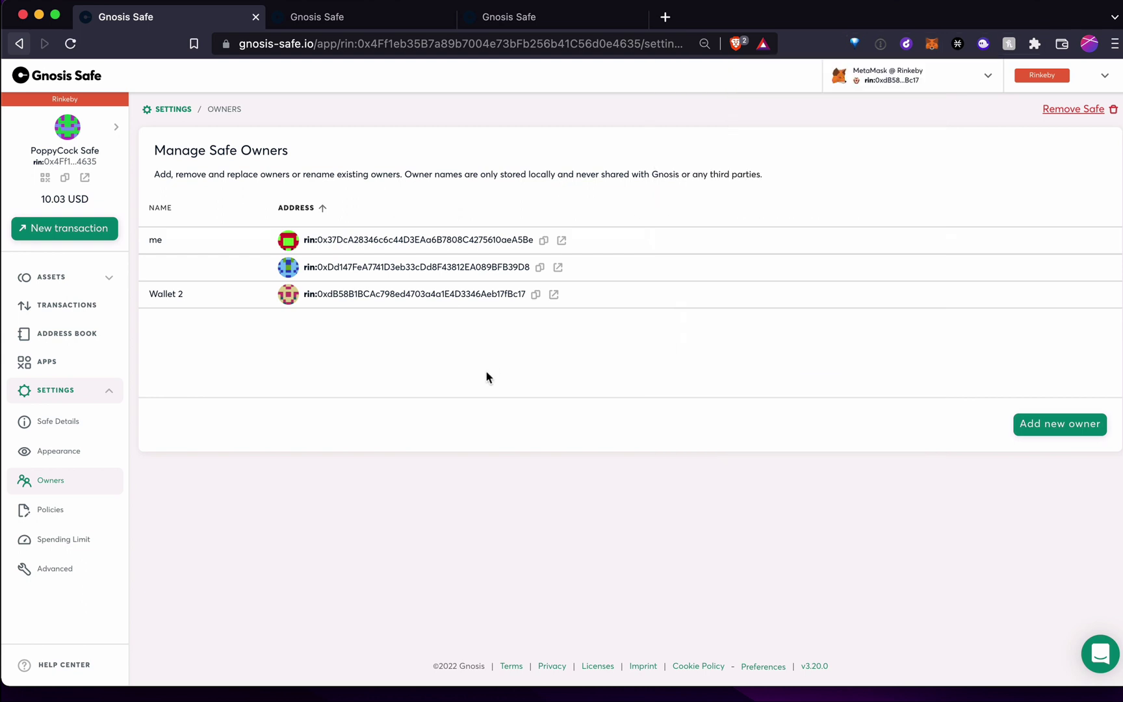
- Open the pending transaction queue and confirm the wallet's active account
click(54, 311)
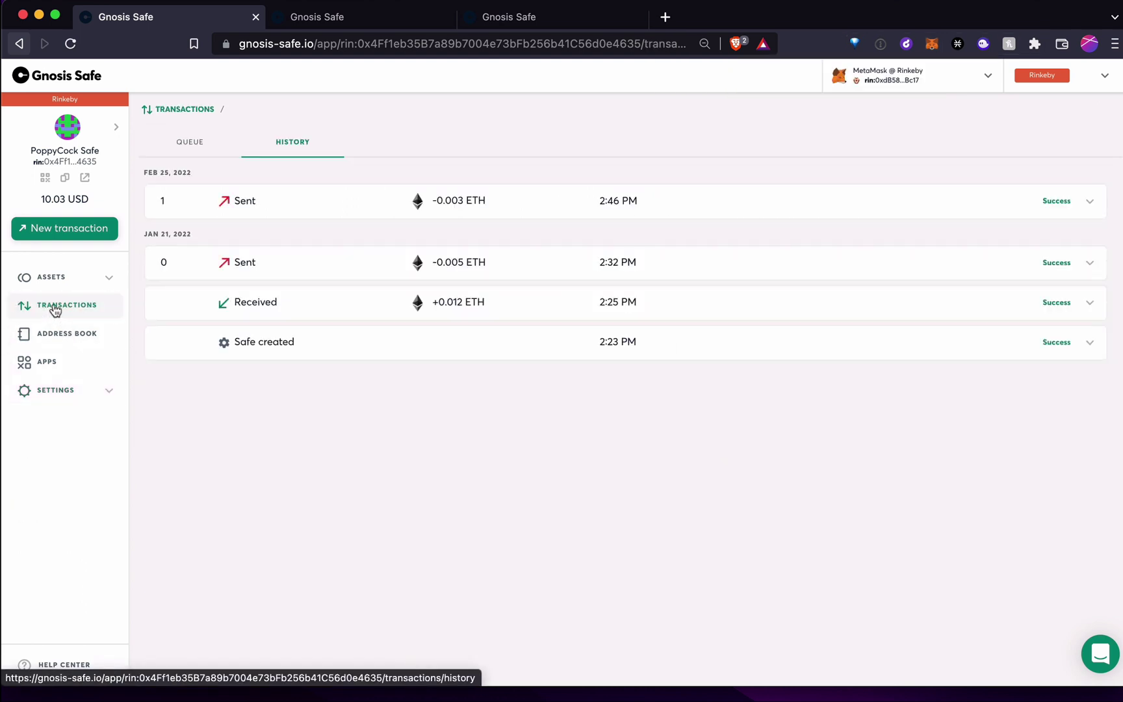
click(191, 145)
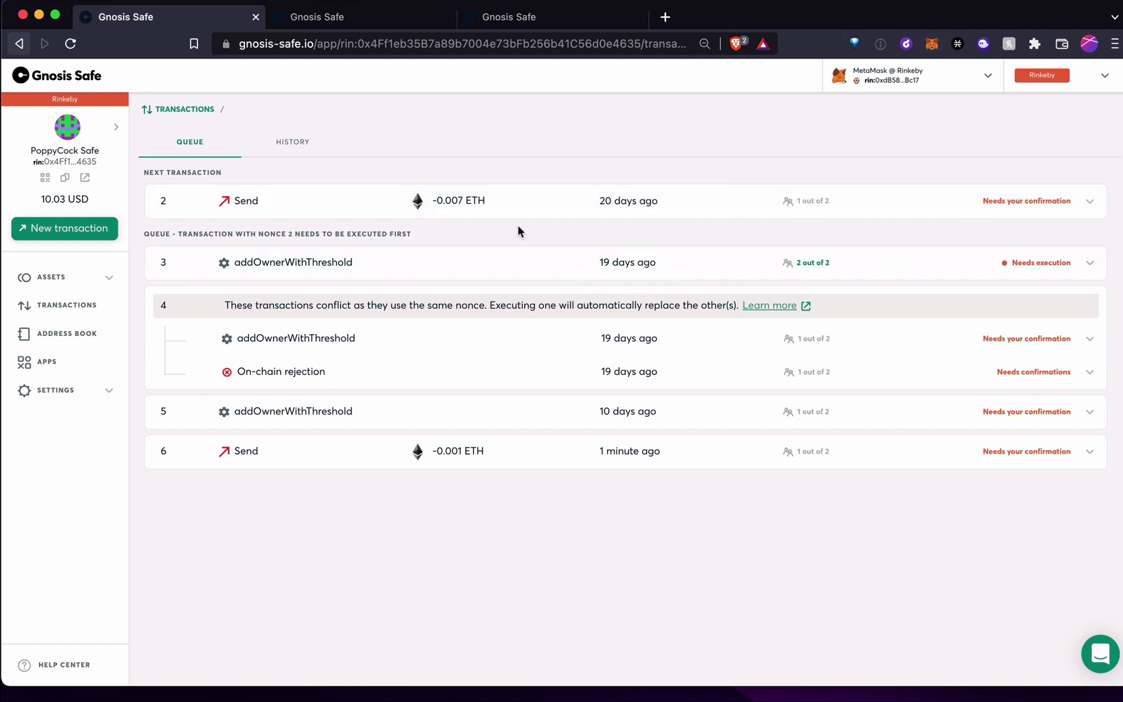
click(932, 44)
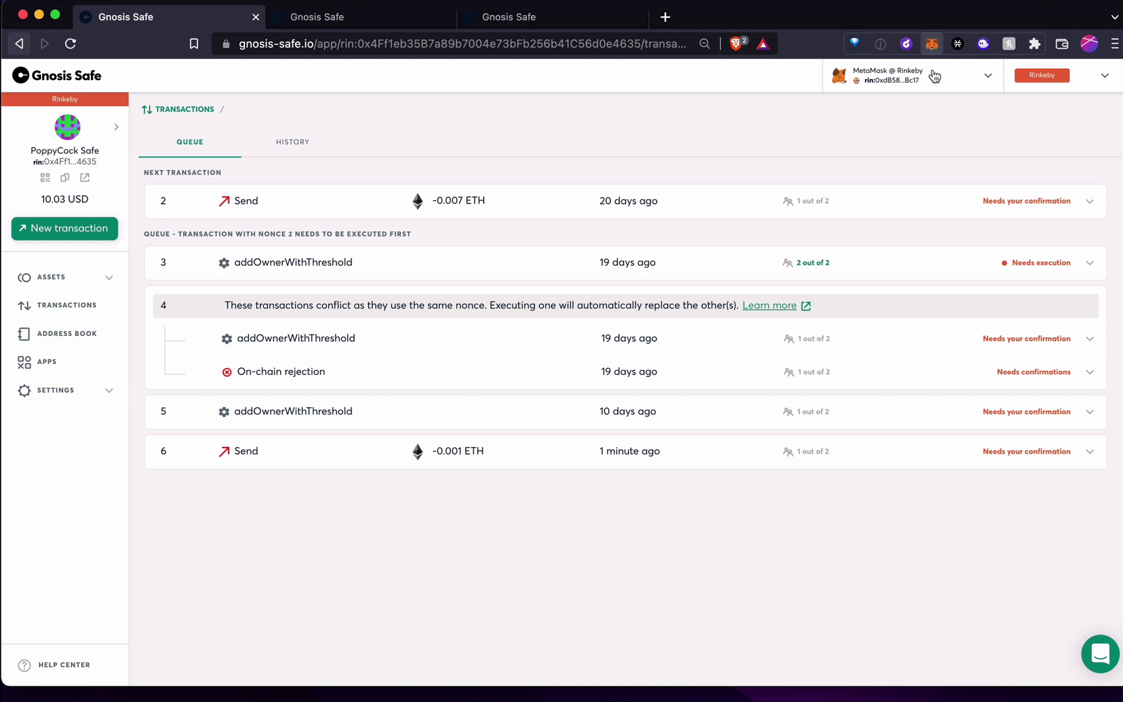
click(914, 88)
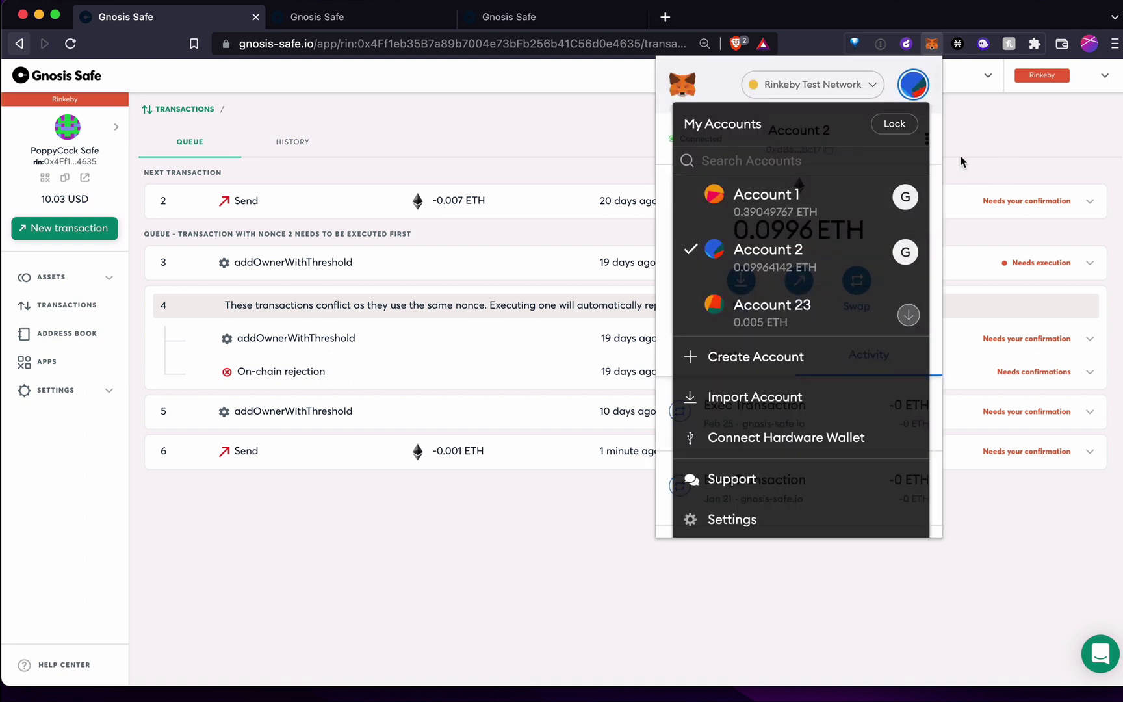
click(993, 154)
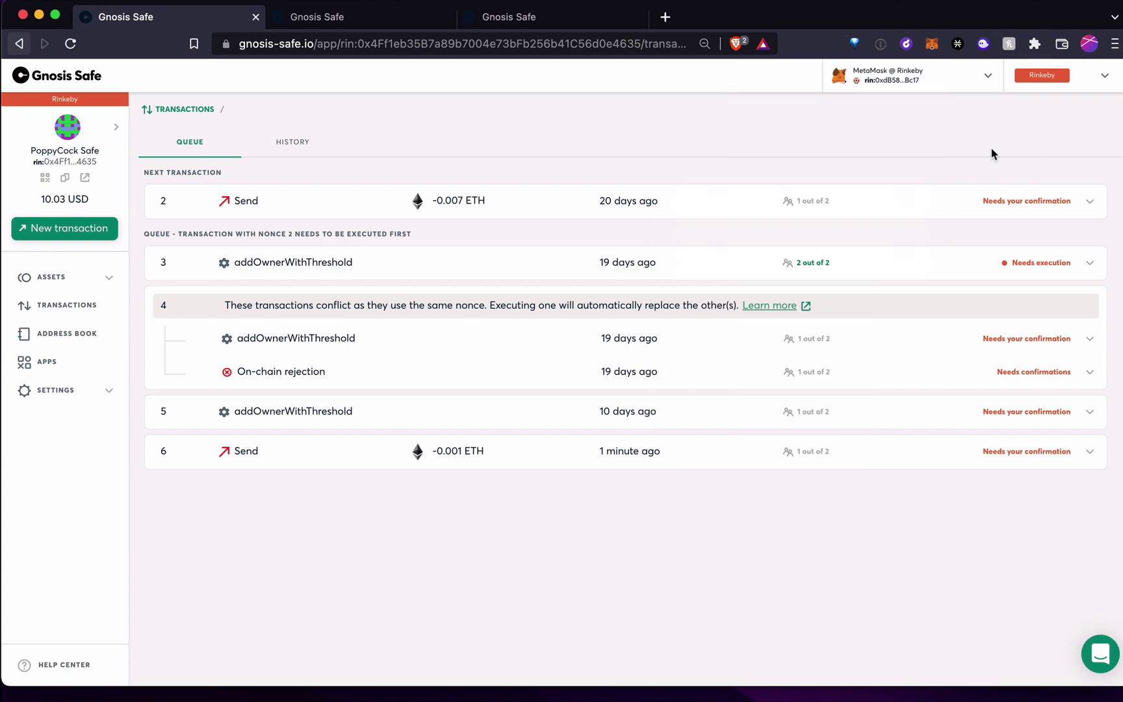
- Expand the nonce 2 Send of 0.007 ETH, then switch to the History tab
click(1037, 205)
scroll(1037, 205, down, 1)
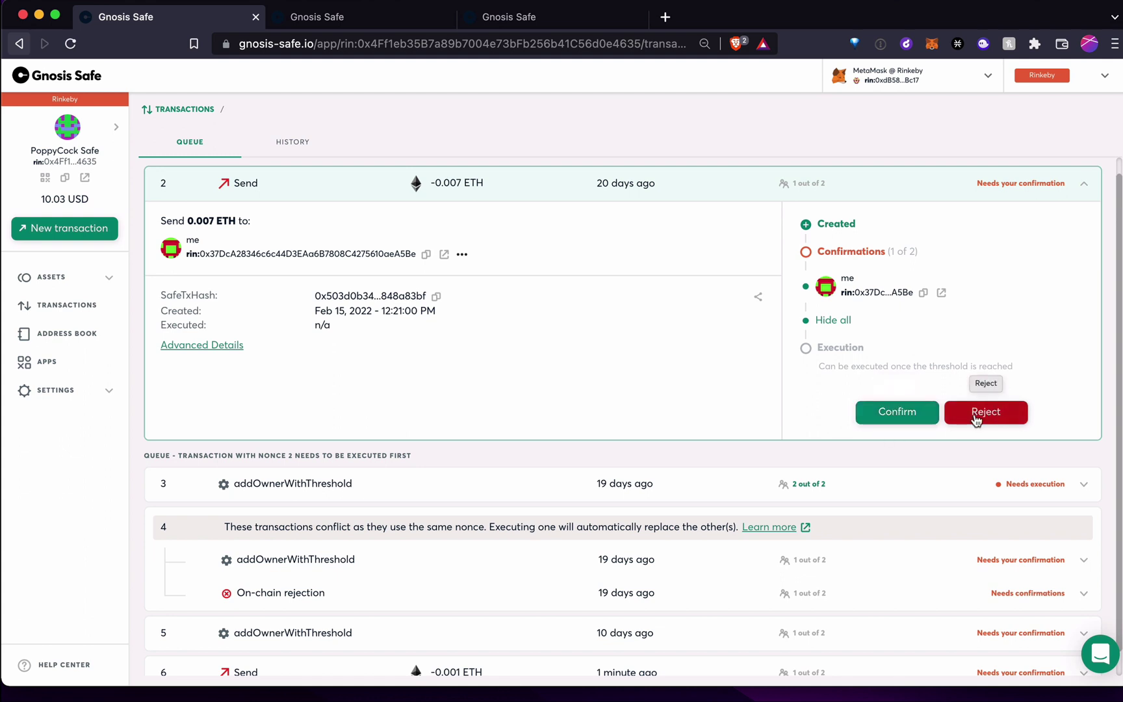
click(289, 142)
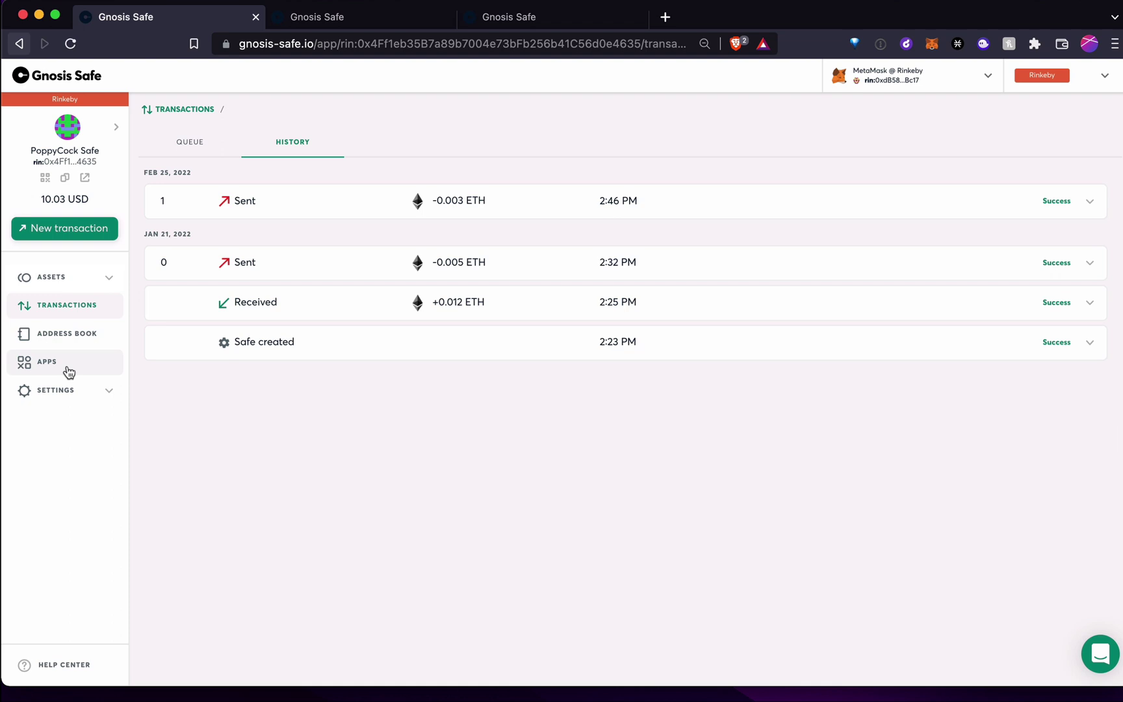
- Toggle the Settings section and inspect the connected wallet's details
click(110, 394)
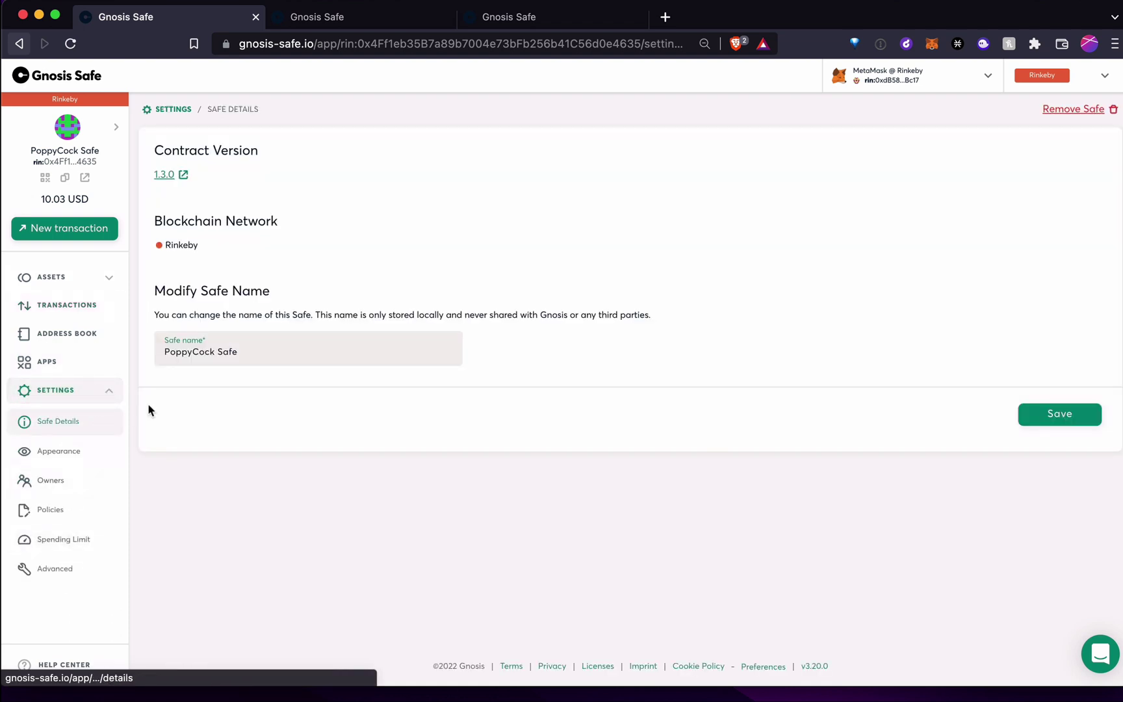
click(108, 392)
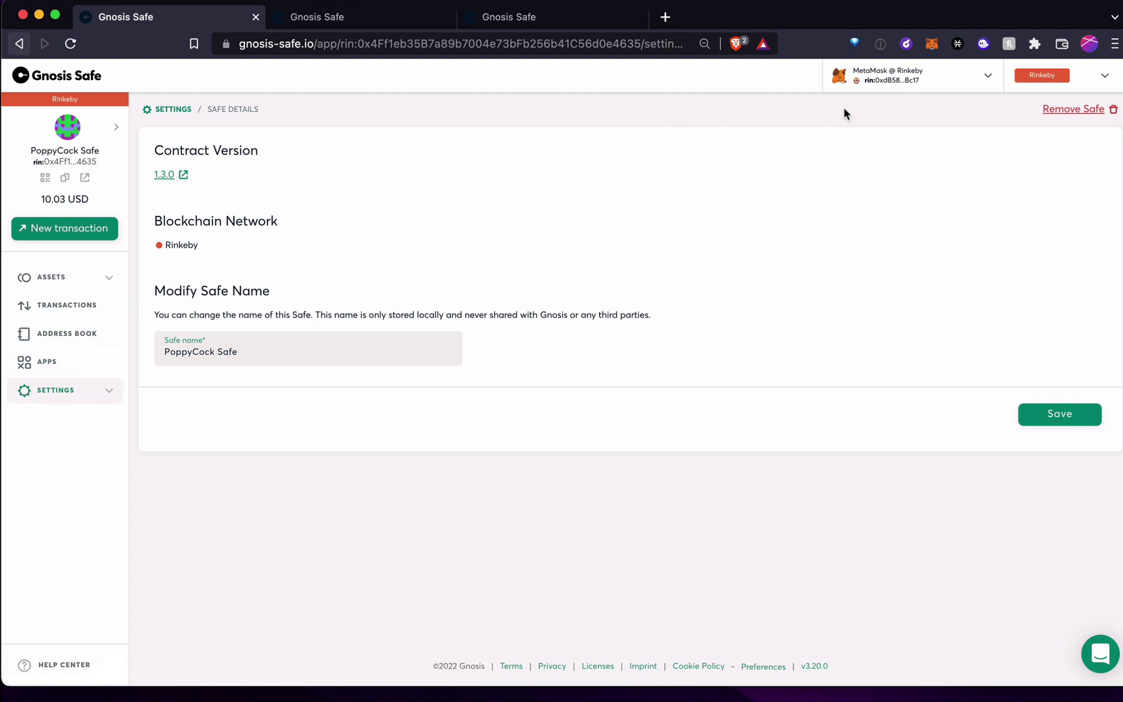
click(985, 79)
click(734, 166)
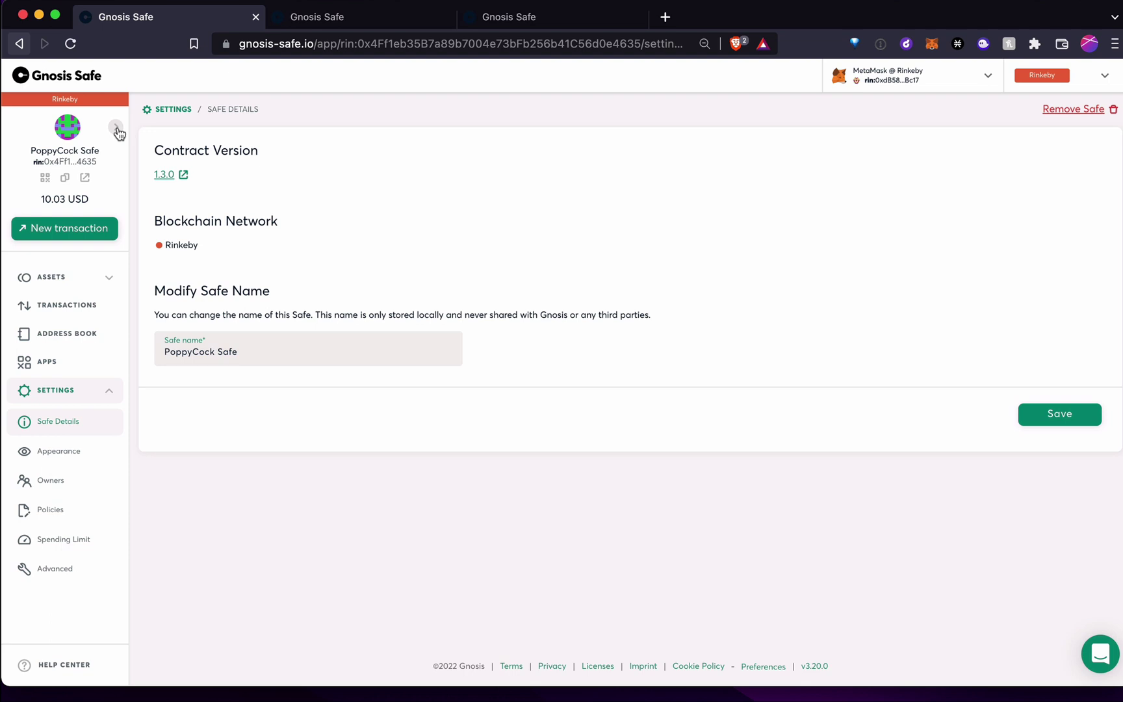
- Look through the other tabs, then open the saved Safes list from the PoppyCock Safe tab
click(316, 18)
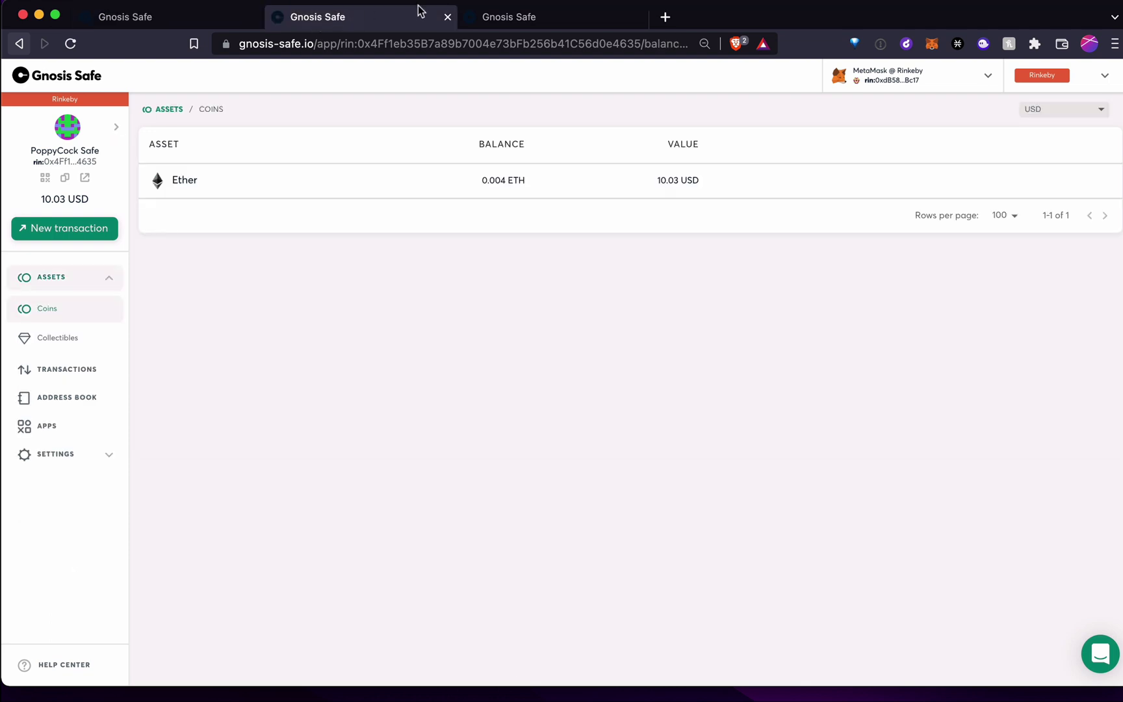
click(507, 21)
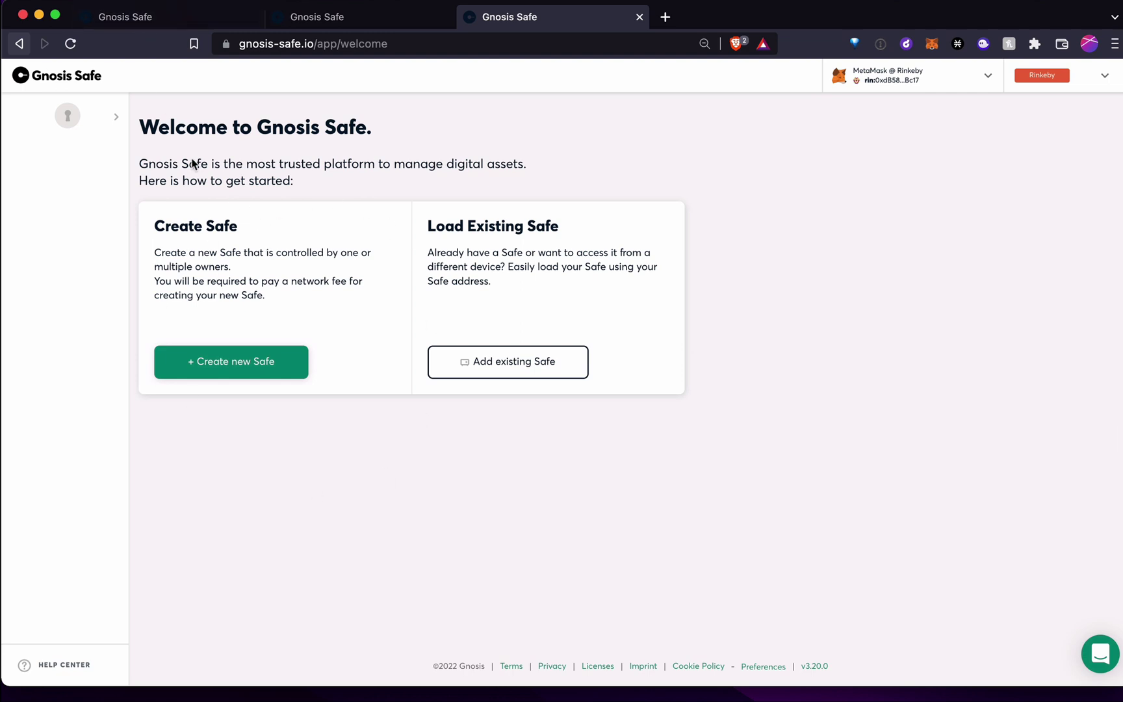
click(156, 15)
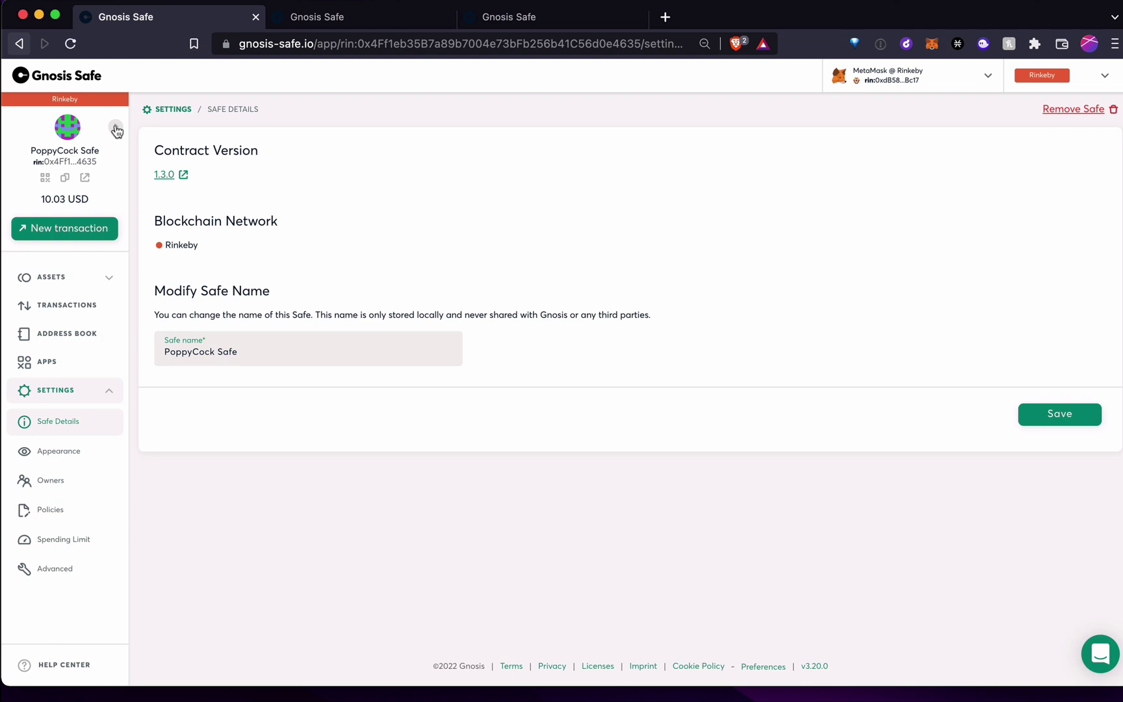
click(116, 129)
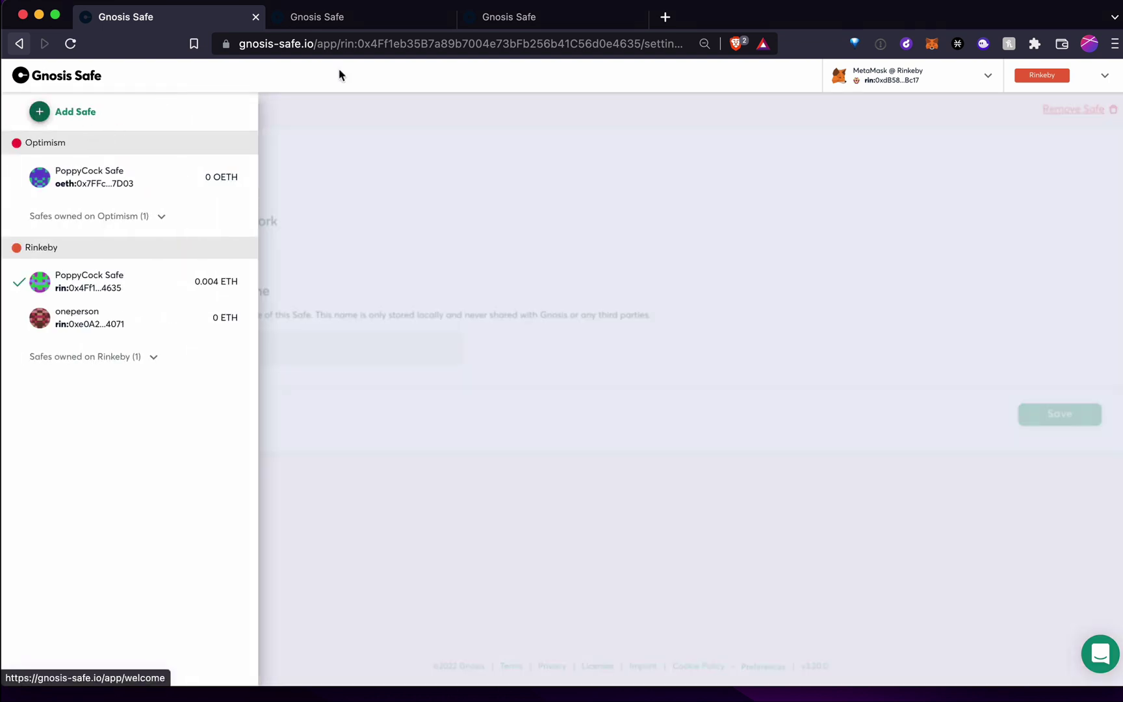
- From the welcome page tab, run Create new Safe until the success screen appears
click(513, 14)
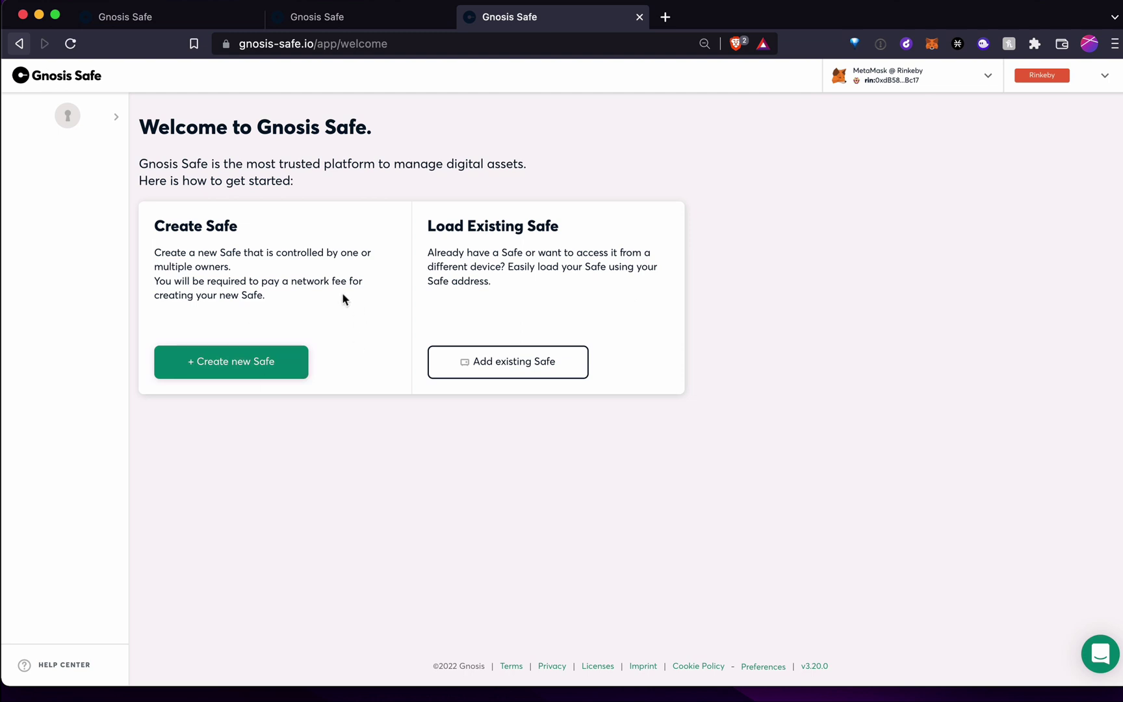
drag(170, 225, 238, 225)
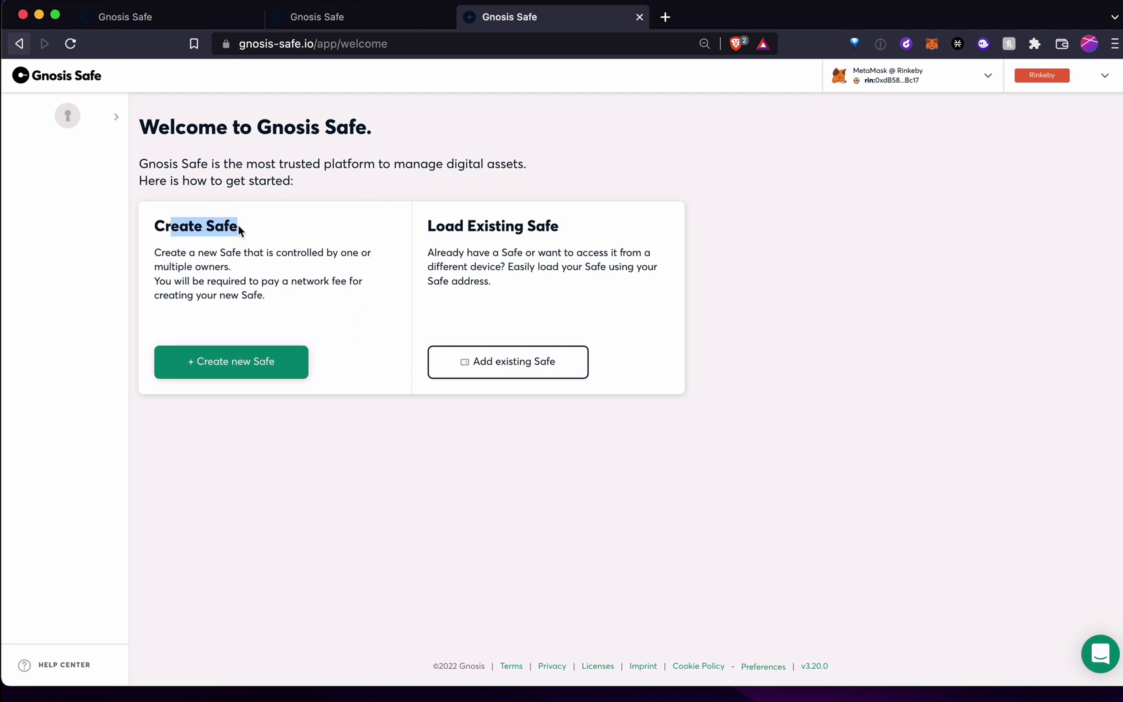
click(231, 253)
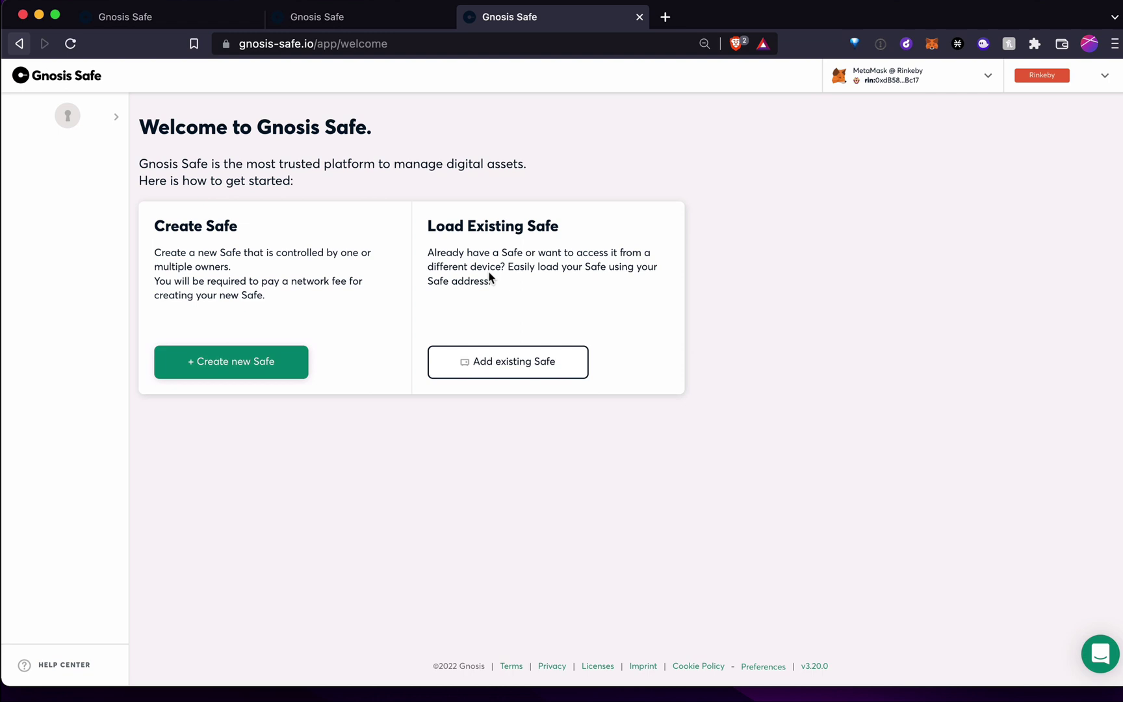
click(244, 362)
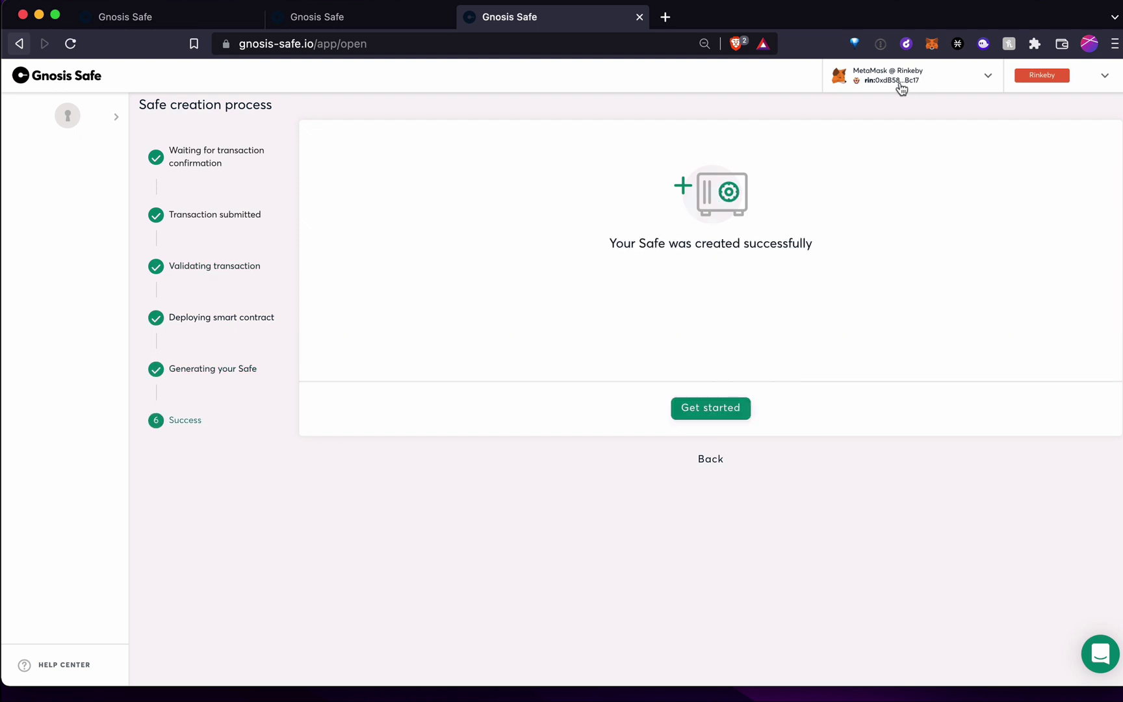
- Check the 0.0996 ETH balance in MetaMask's Assets tab, then go Back to the welcome page
click(932, 44)
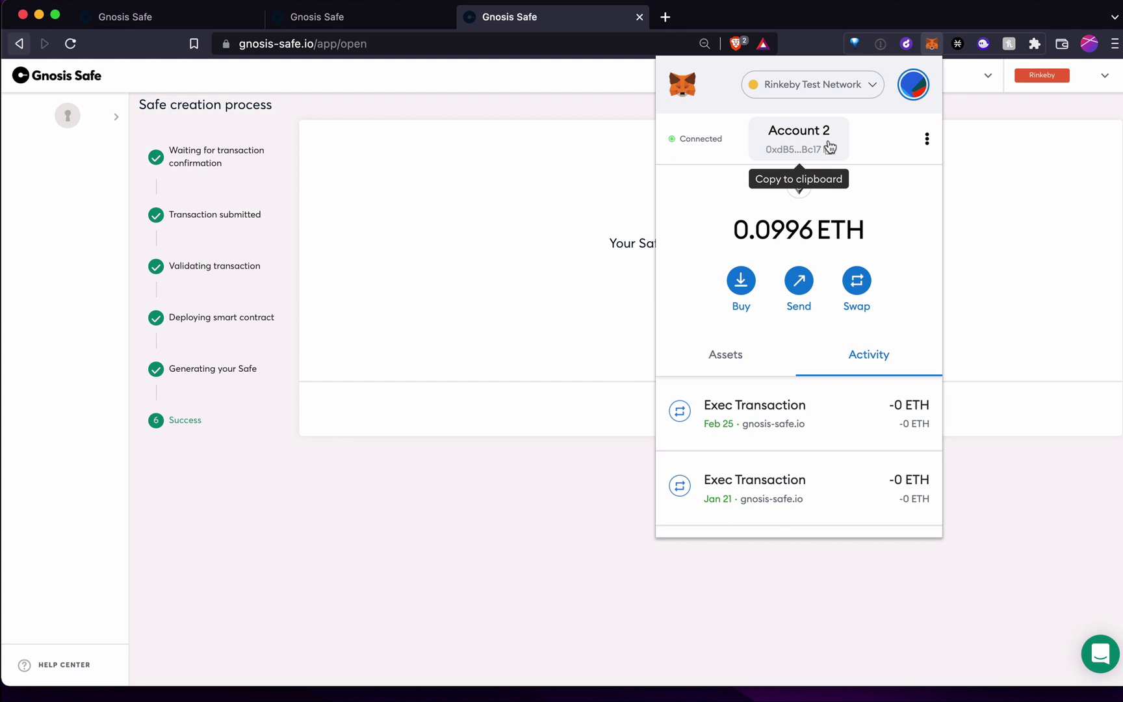
click(737, 360)
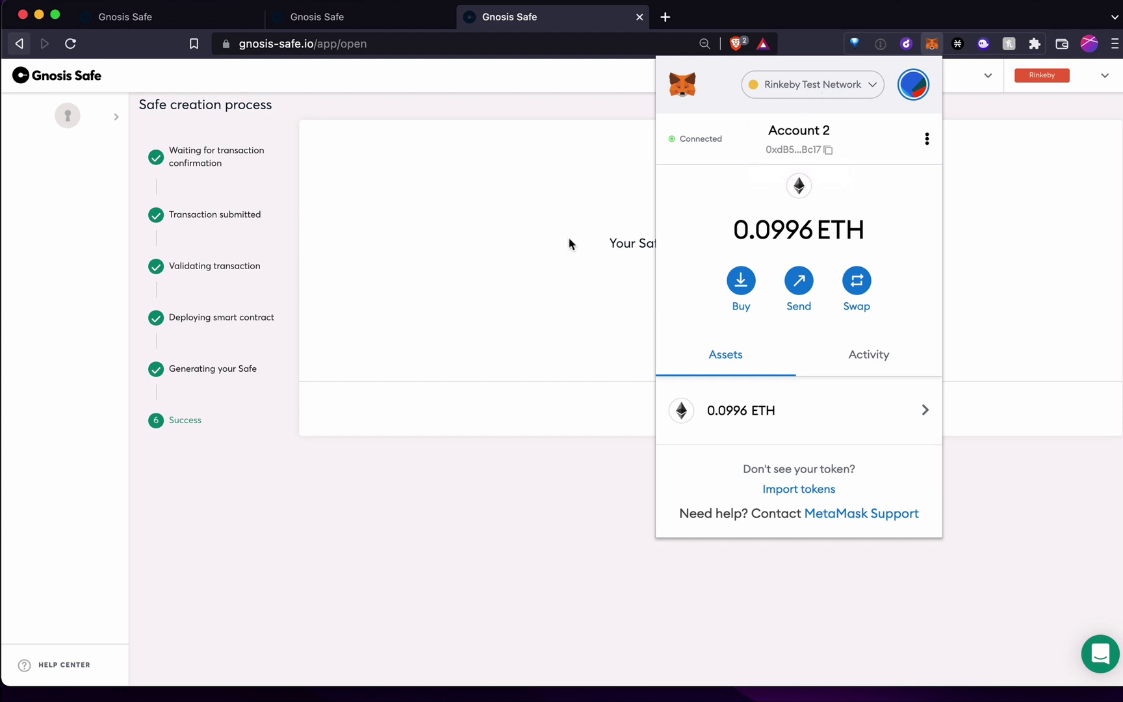
click(556, 276)
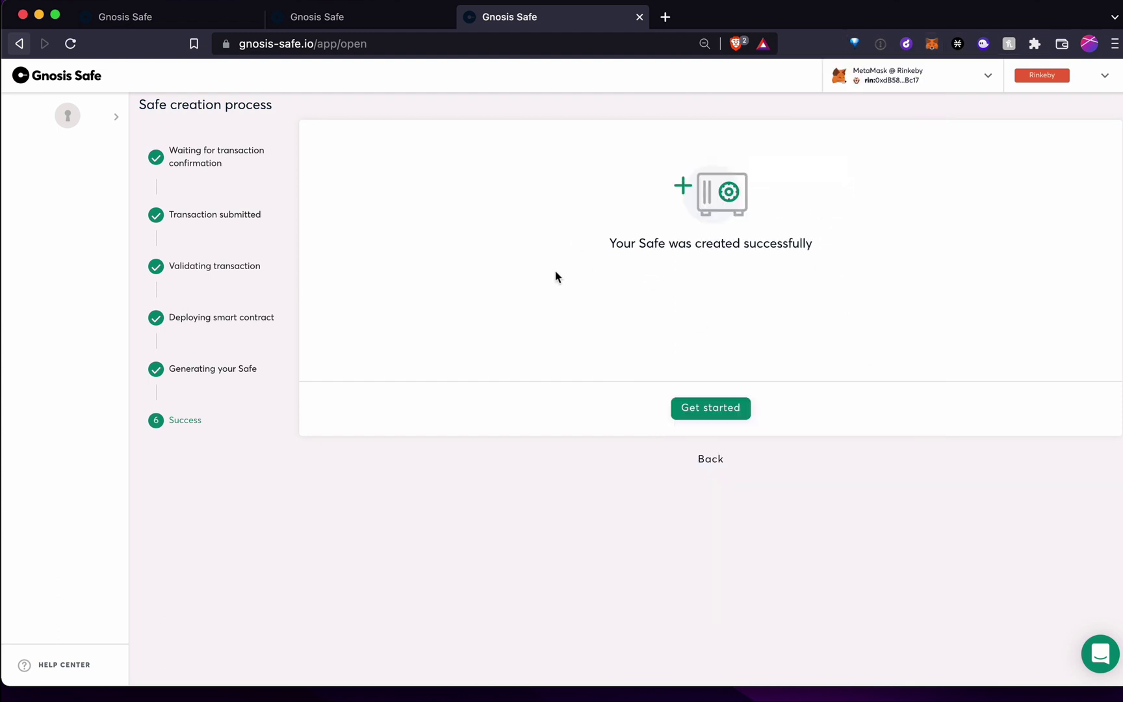
click(701, 413)
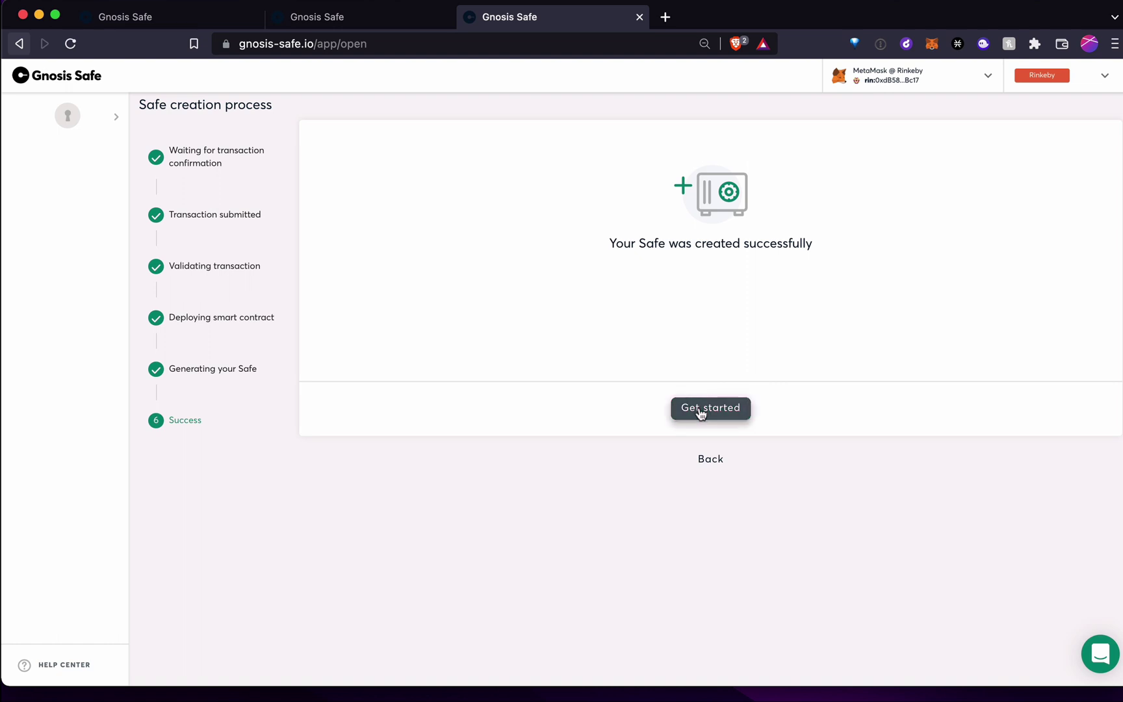
click(710, 464)
- Start a new Safe on the Rinkeby network and begin naming it happyglass
click(260, 378)
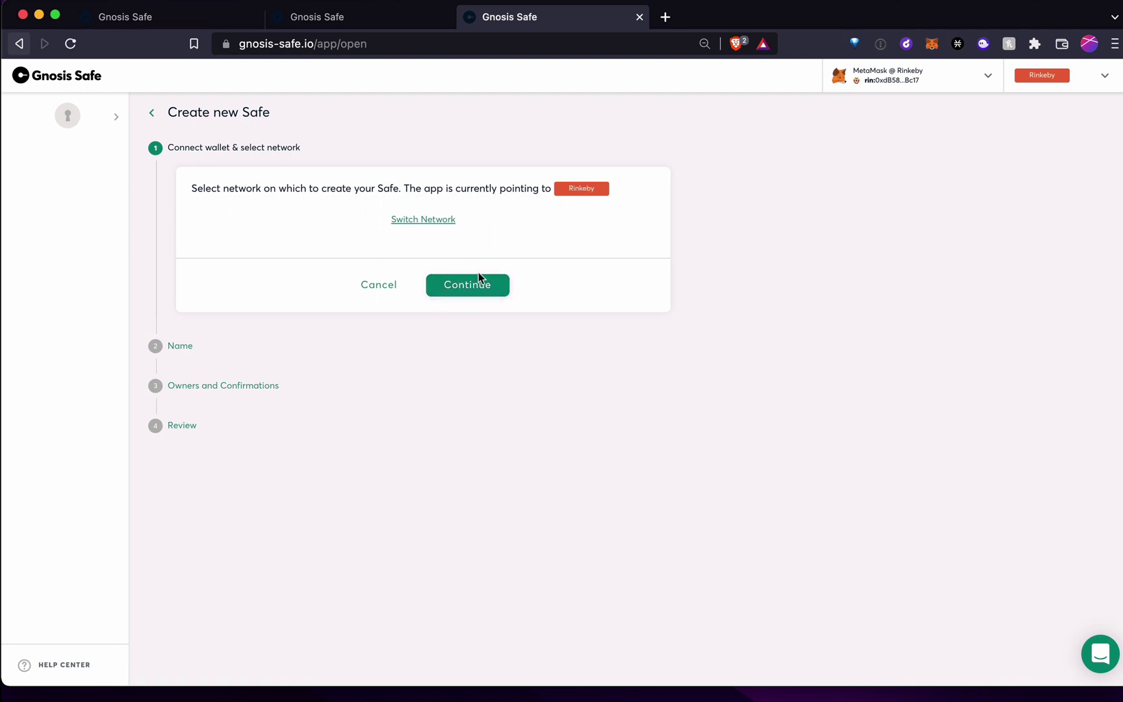
click(423, 220)
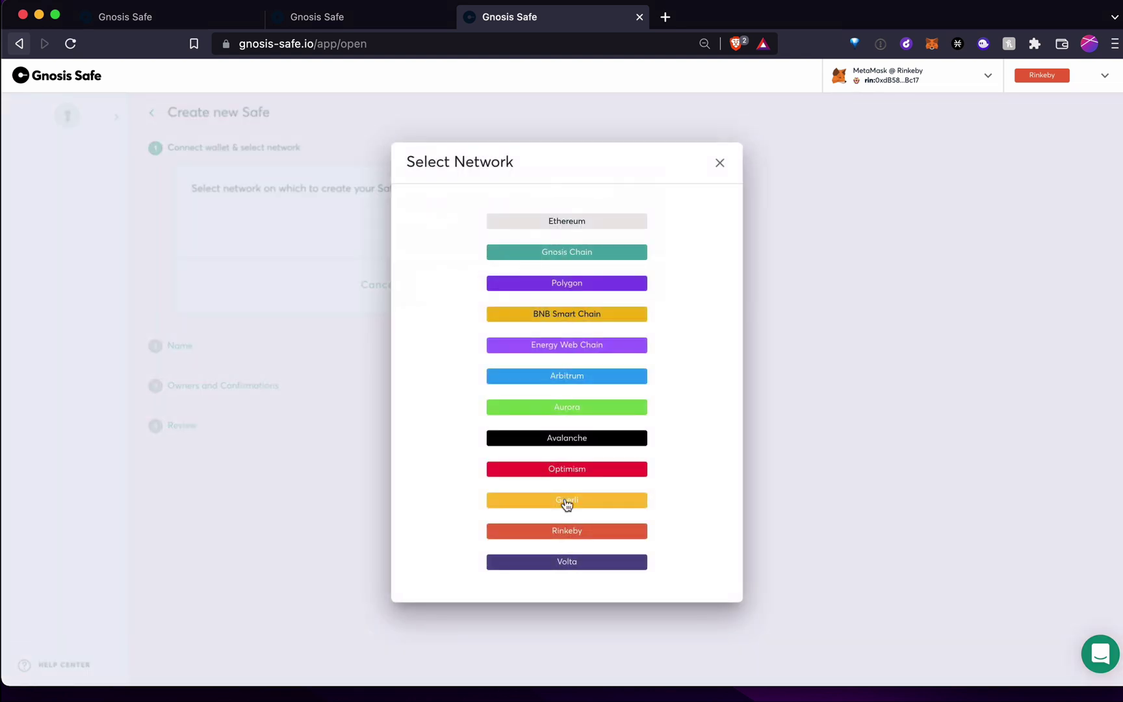
click(566, 532)
click(461, 285)
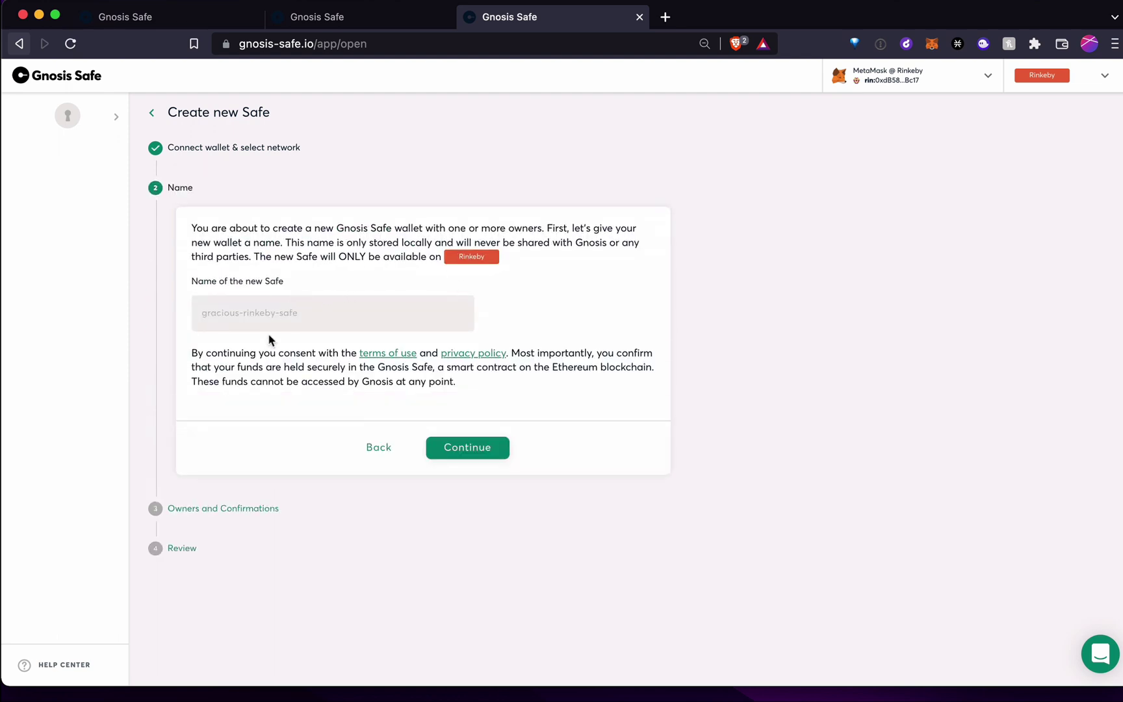
click(253, 313)
text(happyglass)
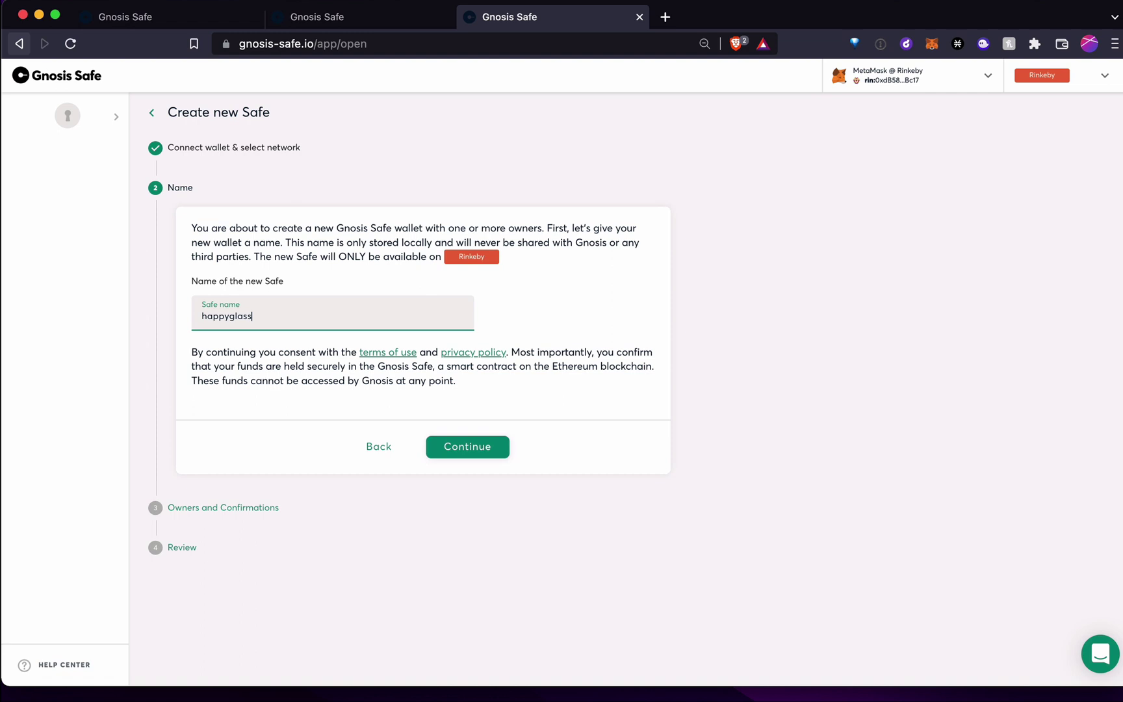
- Advance to the owners step, select Wallet 2's address and add a second owner row
click(495, 453)
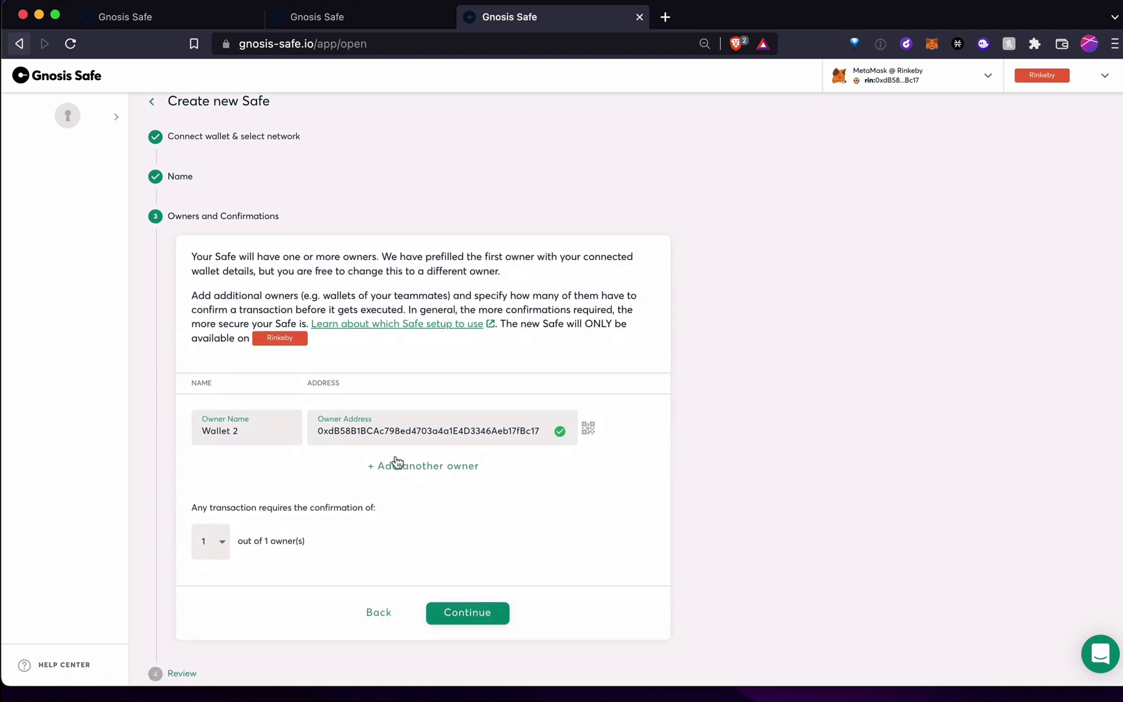
double_click(362, 431)
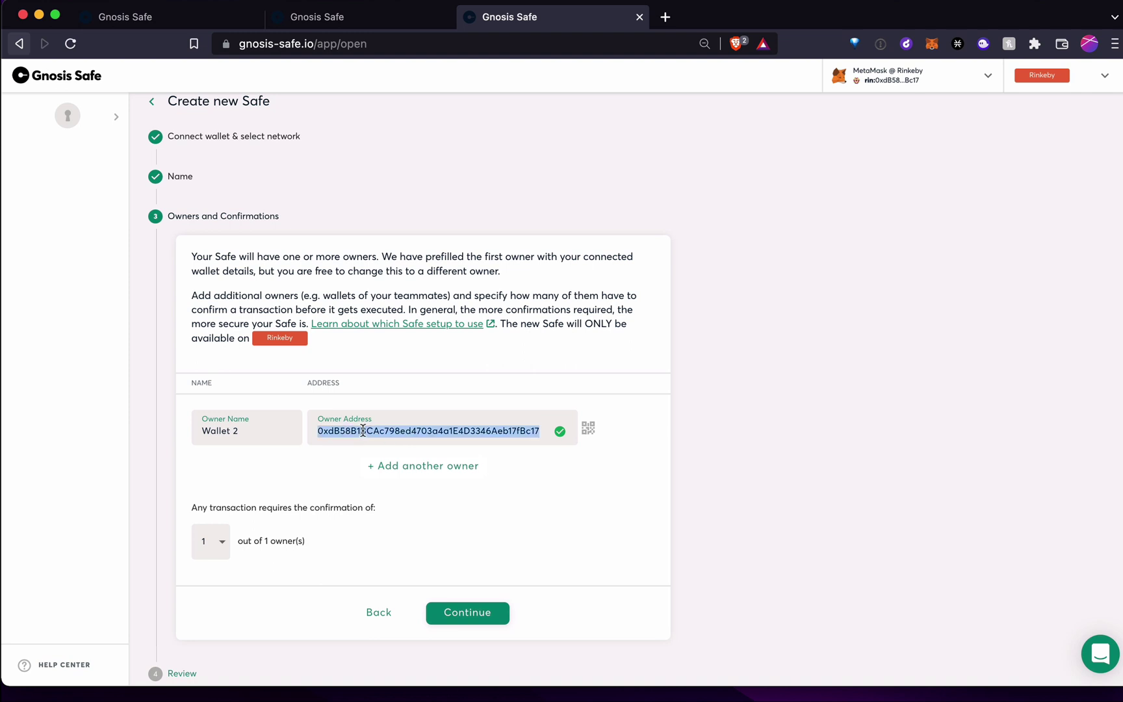
click(400, 466)
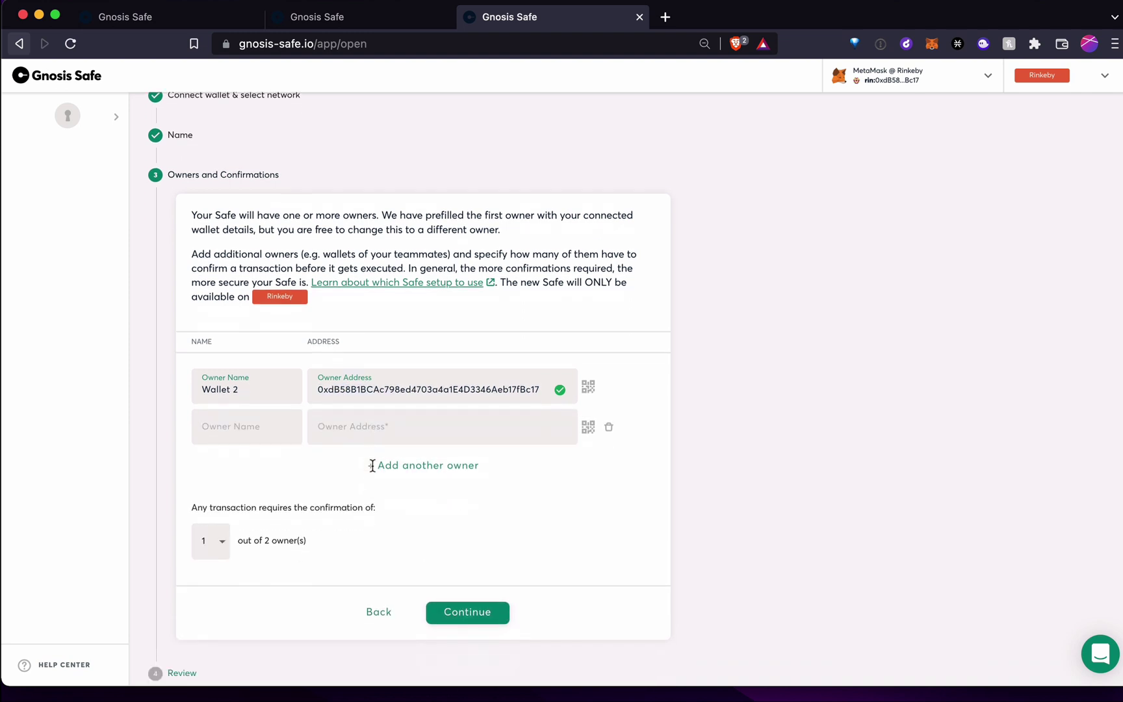
scroll(371, 467, down, 1)
- Keep required confirmations at 1 and delete the empty second owner row, leaving Wallet 2 sole owner
click(215, 561)
click(321, 468)
click(212, 543)
click(486, 455)
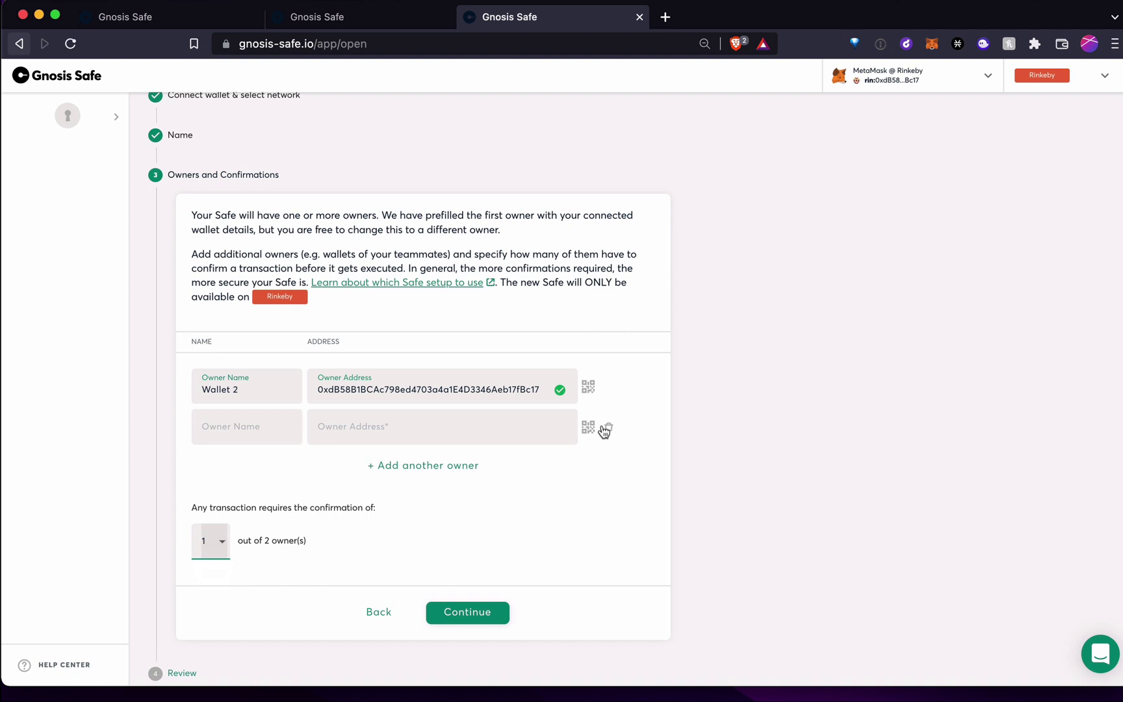
click(465, 617)
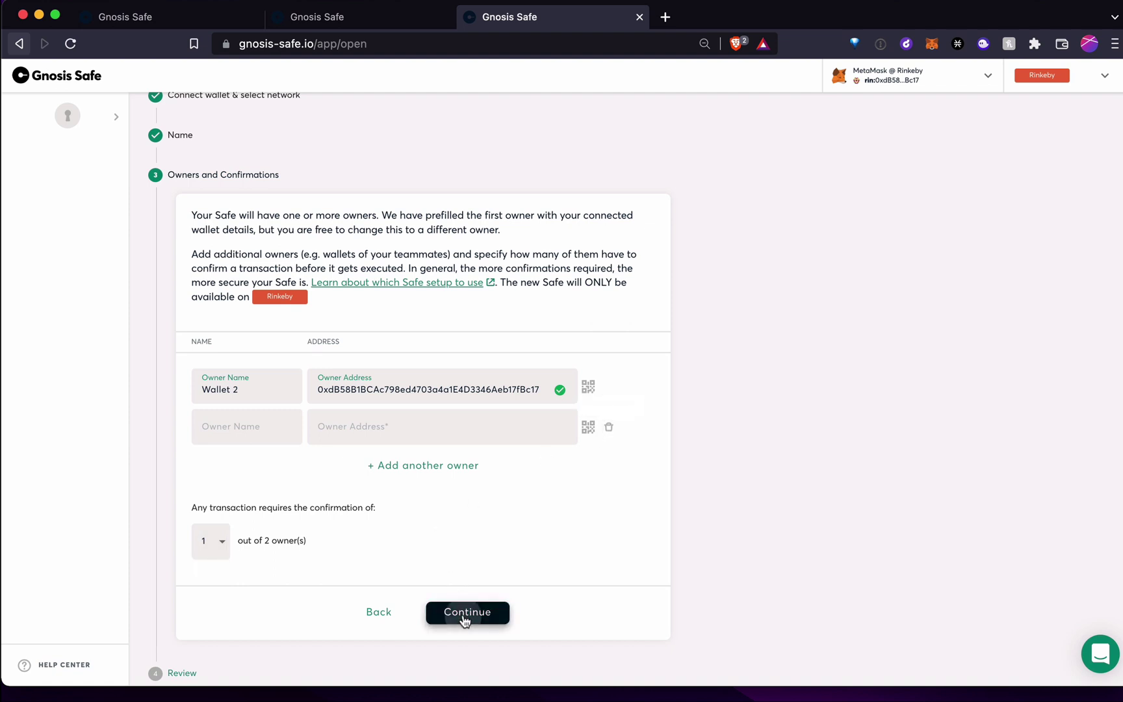
click(608, 427)
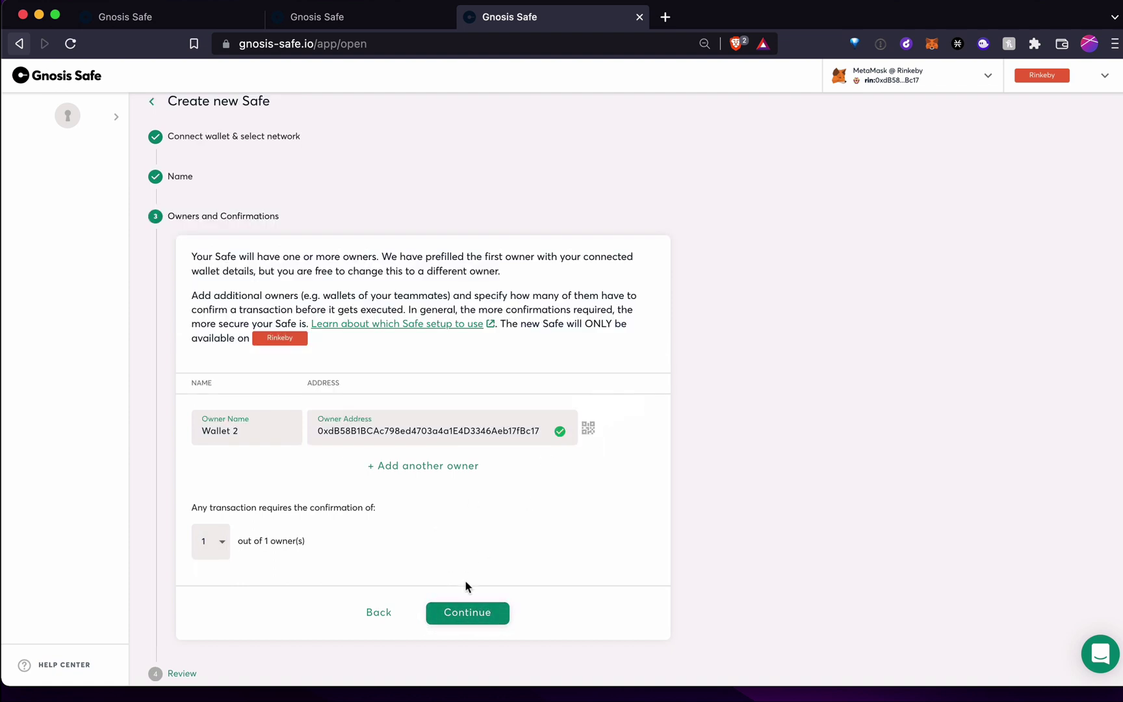
- Bring happyglass to Review, then check the PoppyCock Safe's 0.004 ETH balance in the Safe list
click(458, 613)
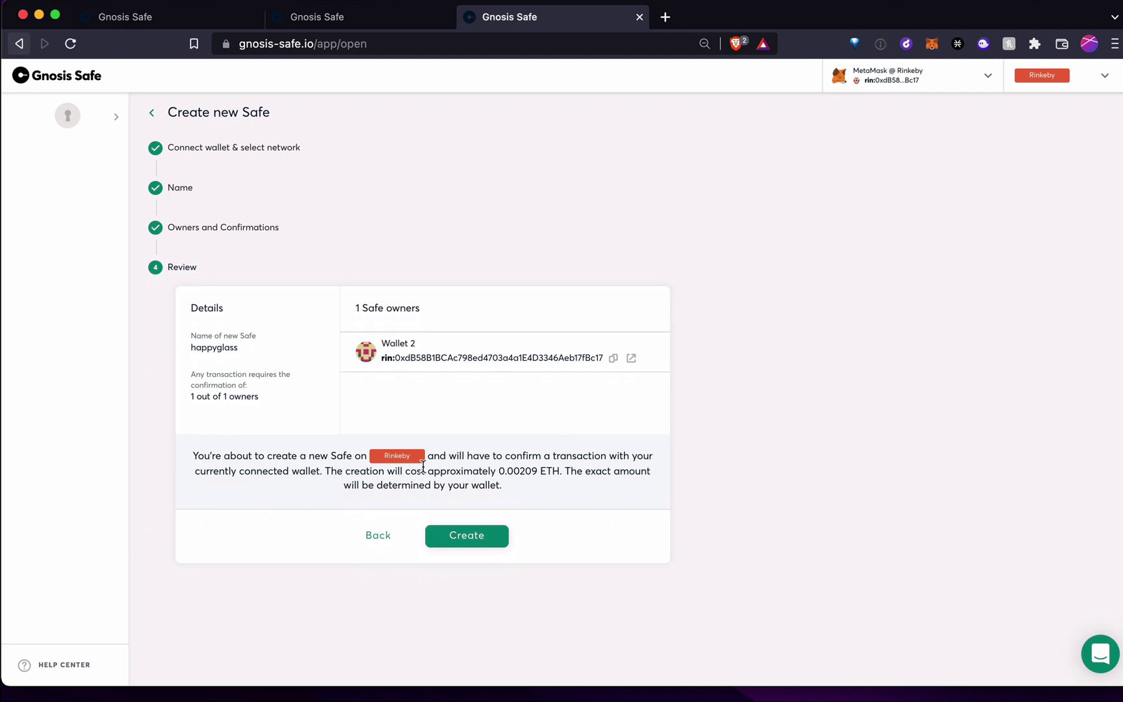
click(339, 20)
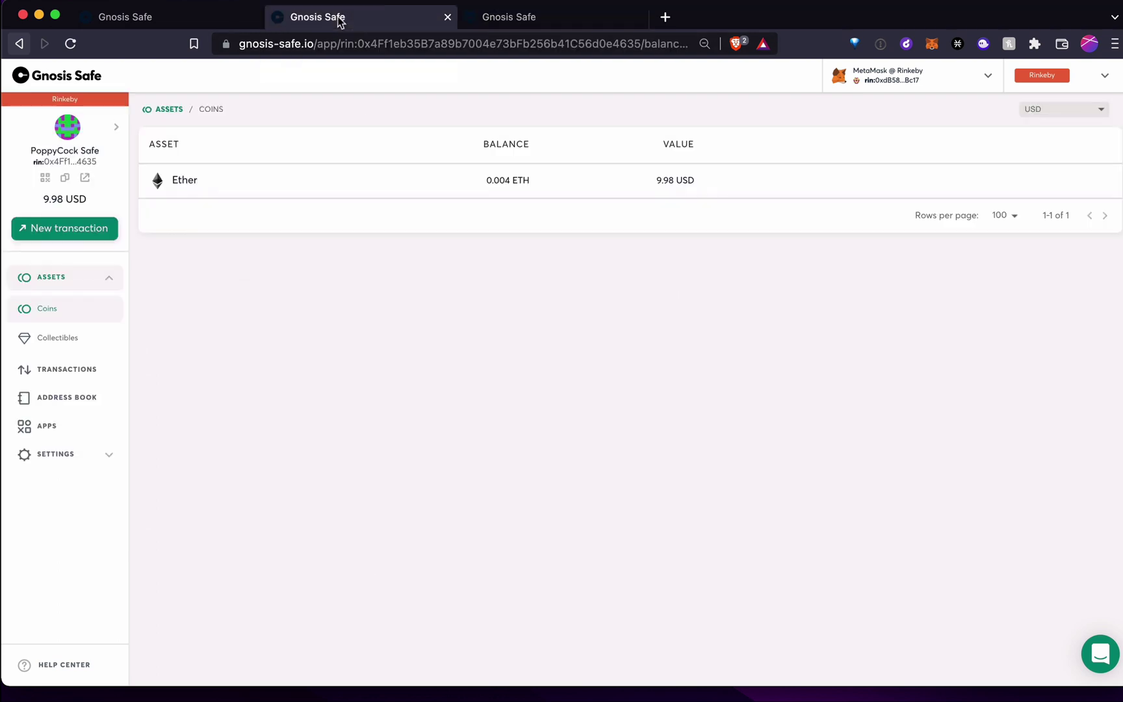
click(115, 127)
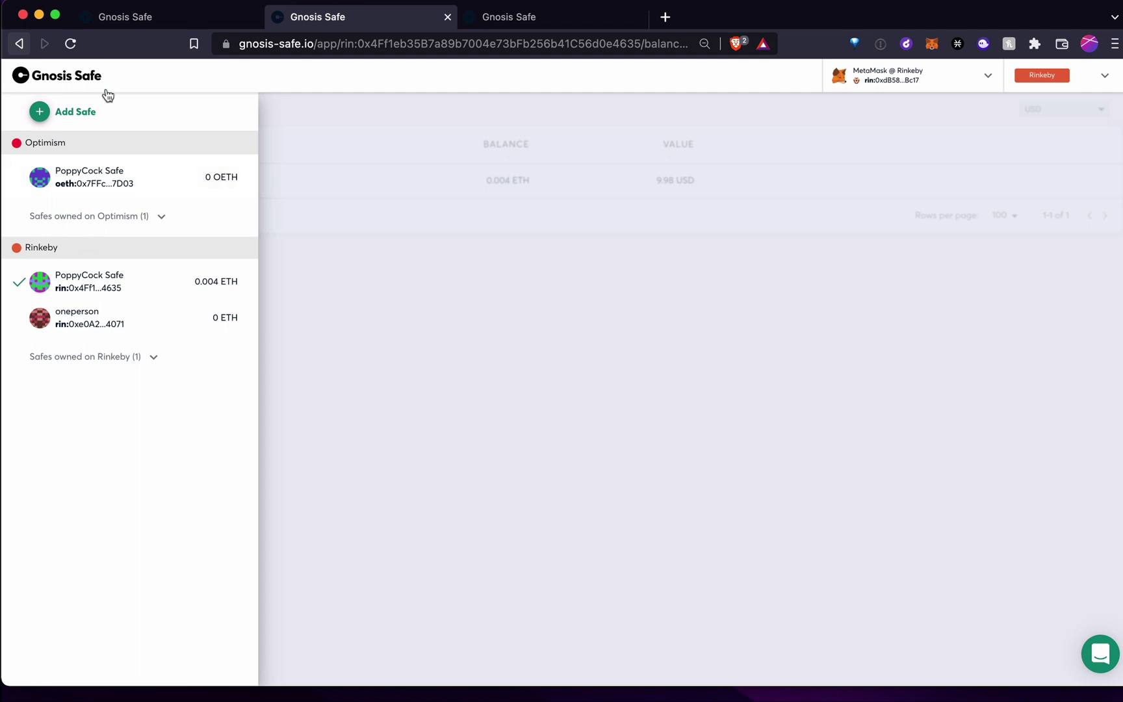
click(362, 403)
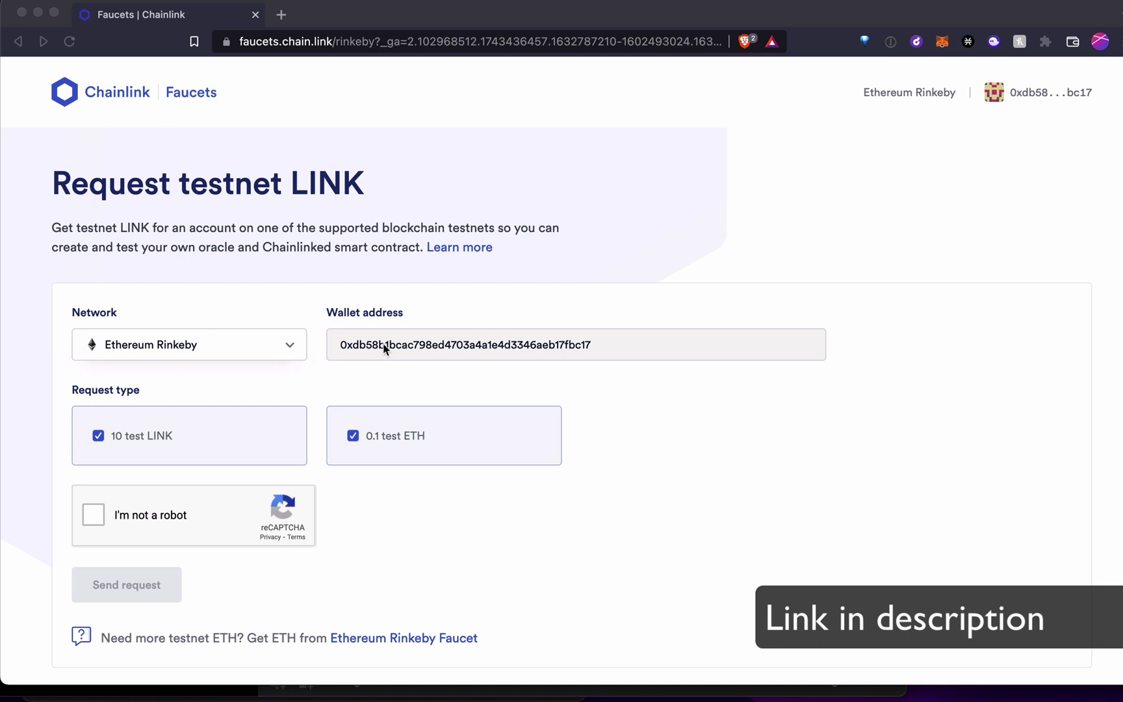
- Verify the form's wallet address against the MetaMask account and keep Ethereum Rinkeby as network
double_click(418, 345)
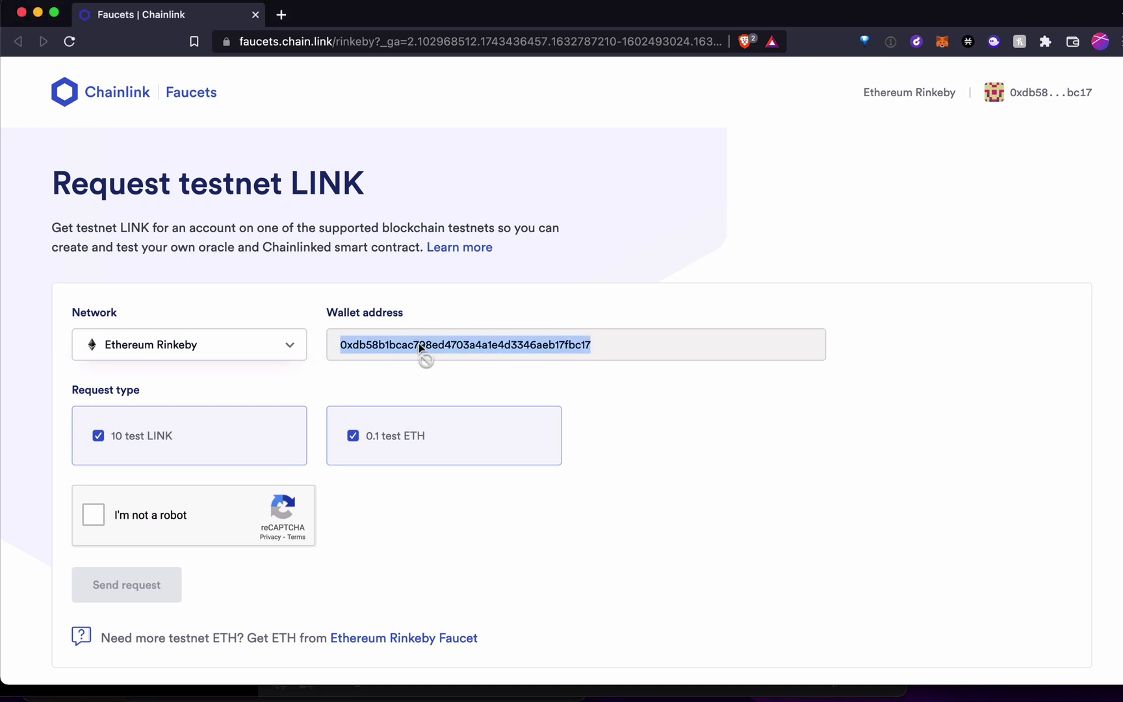
click(943, 43)
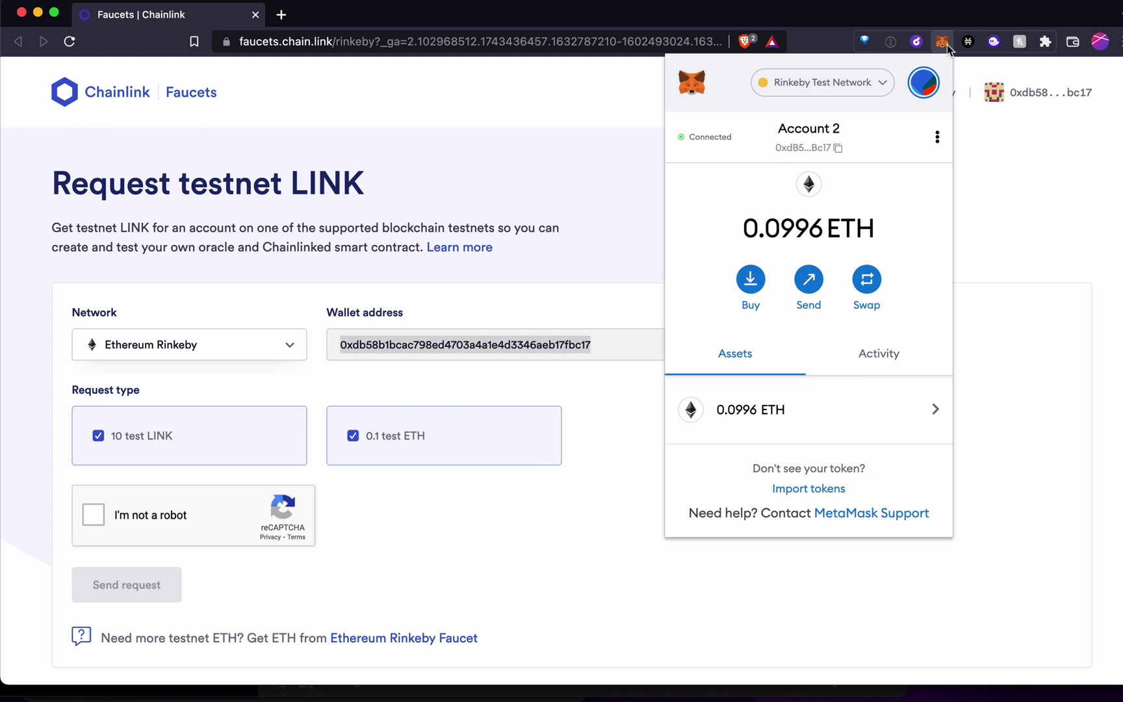
click(835, 149)
double_click(481, 355)
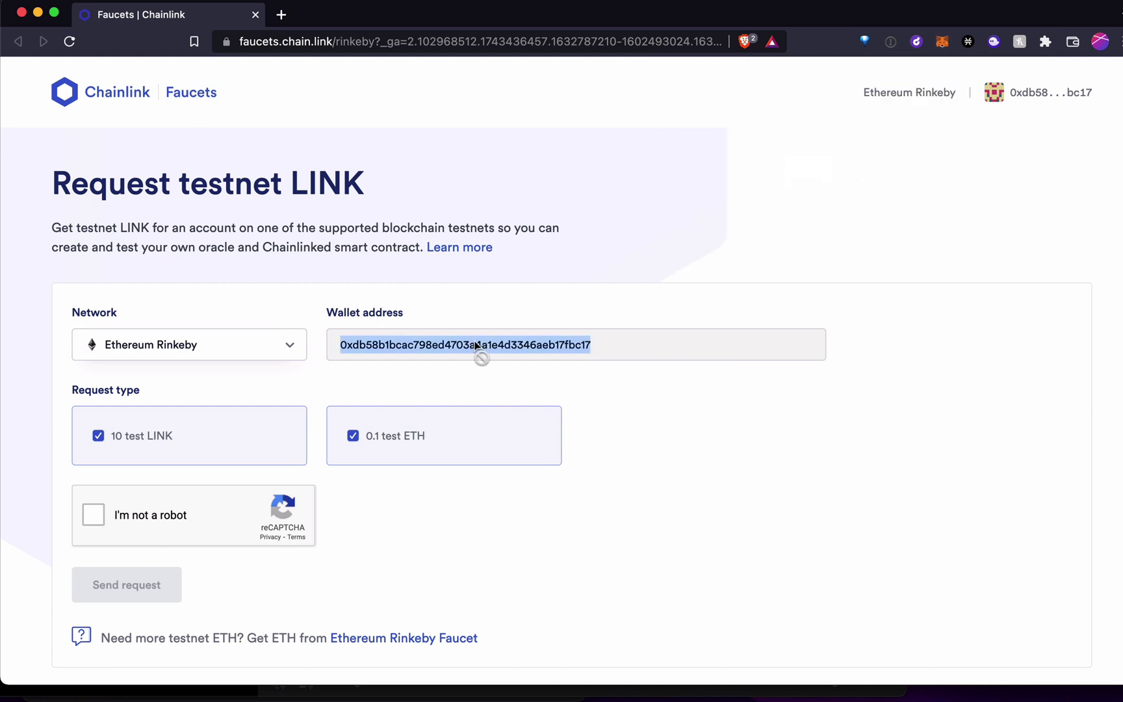
click(235, 353)
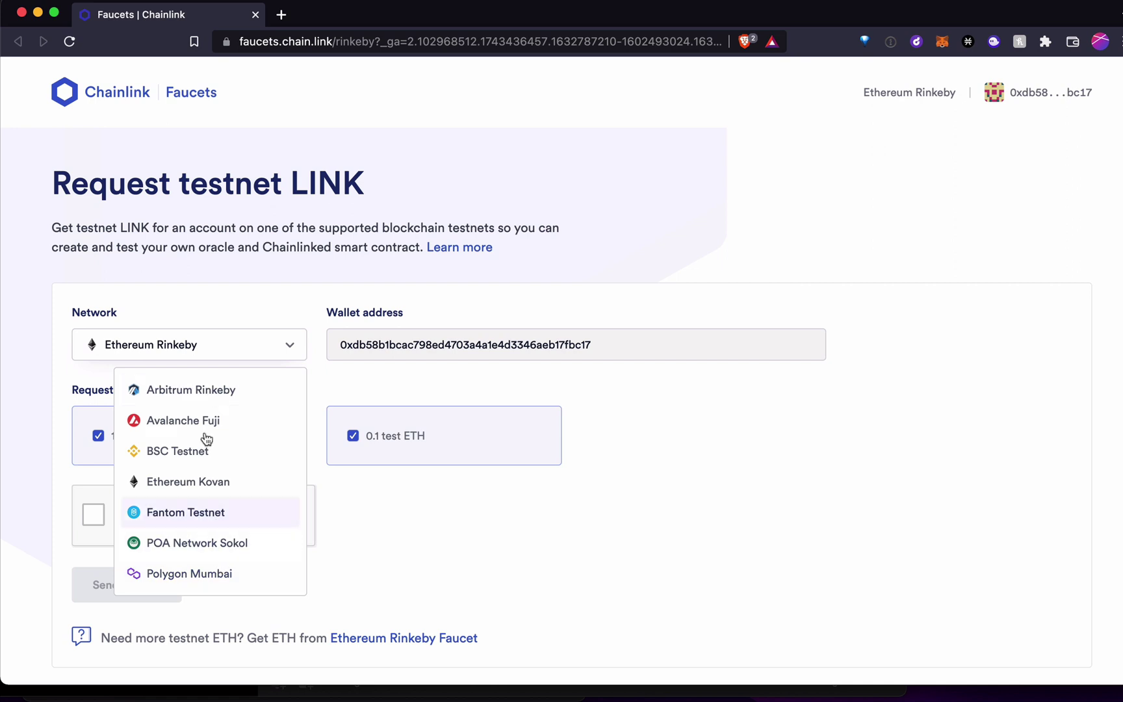
click(227, 310)
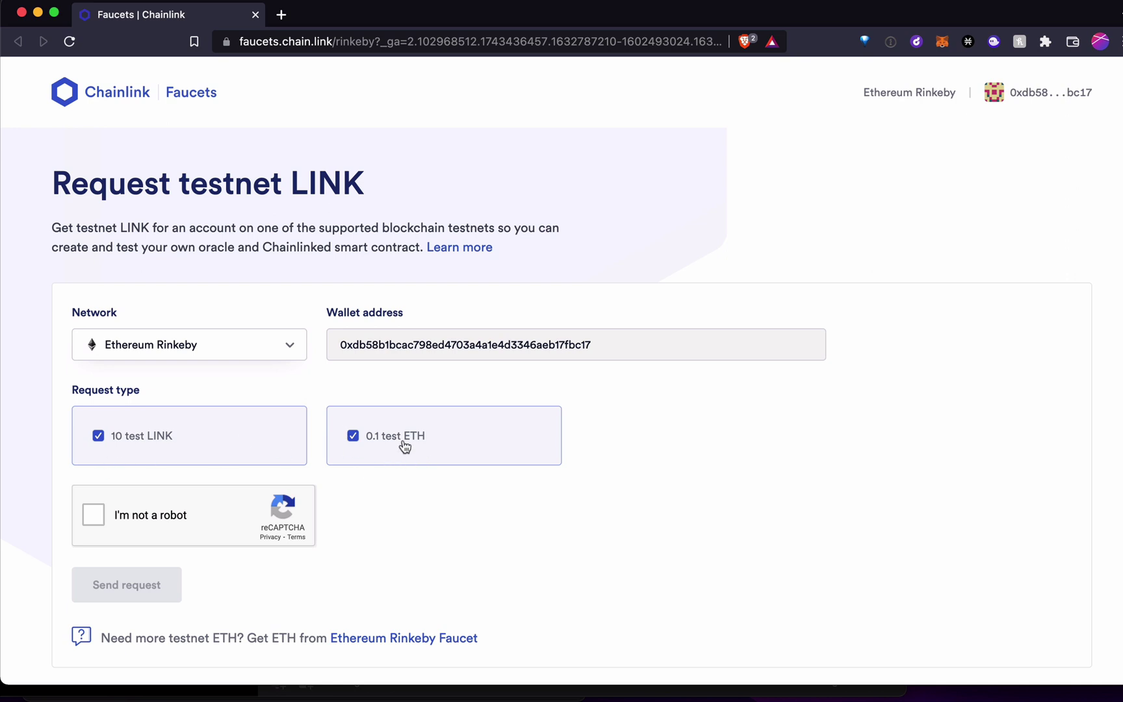
- Solve the traffic-light reCAPTCHA and send the request for 10 test LINK and 0.1 test ETH
click(123, 519)
click(322, 435)
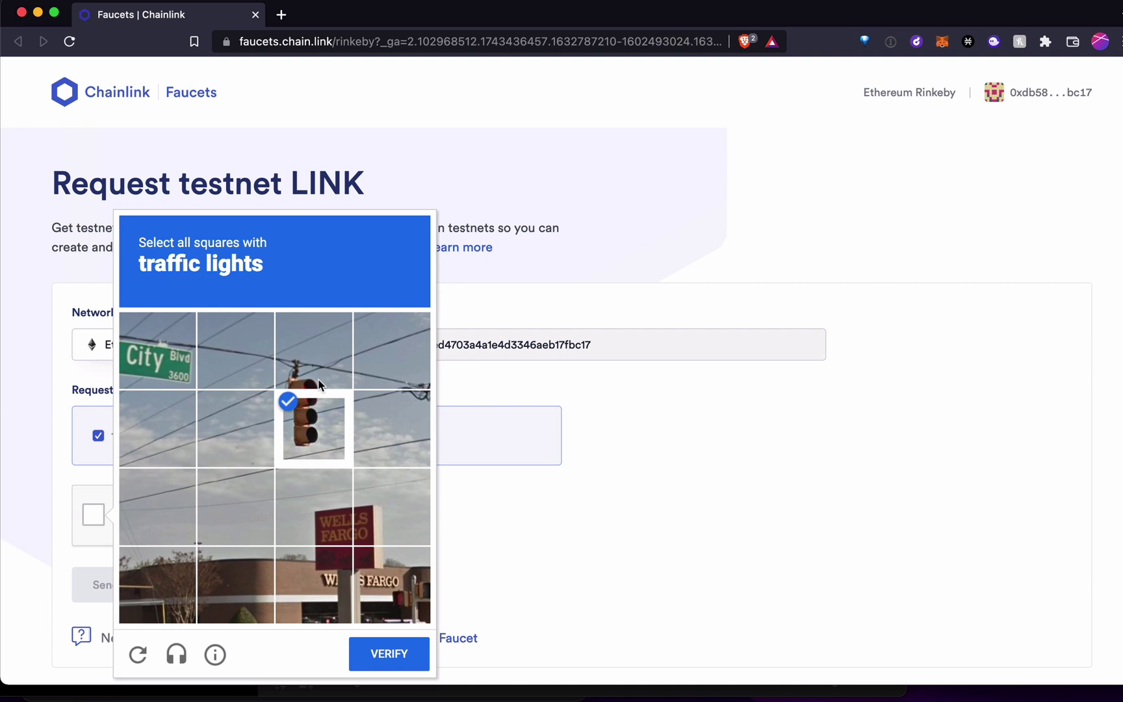
click(316, 354)
click(386, 654)
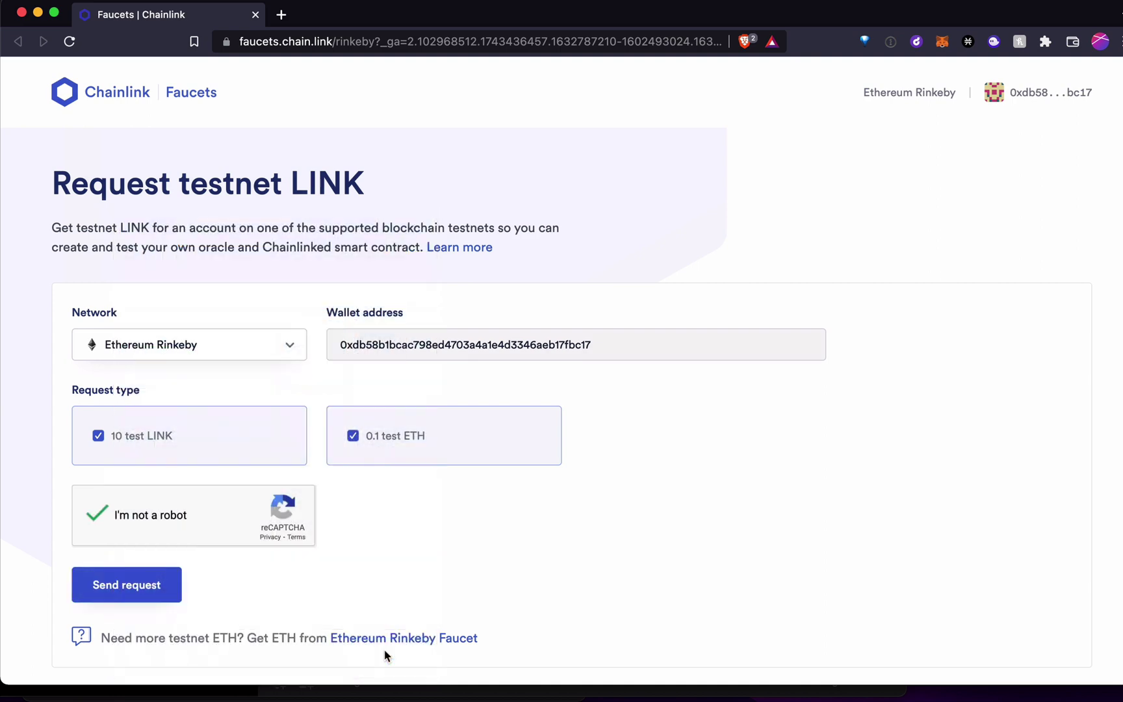
click(133, 587)
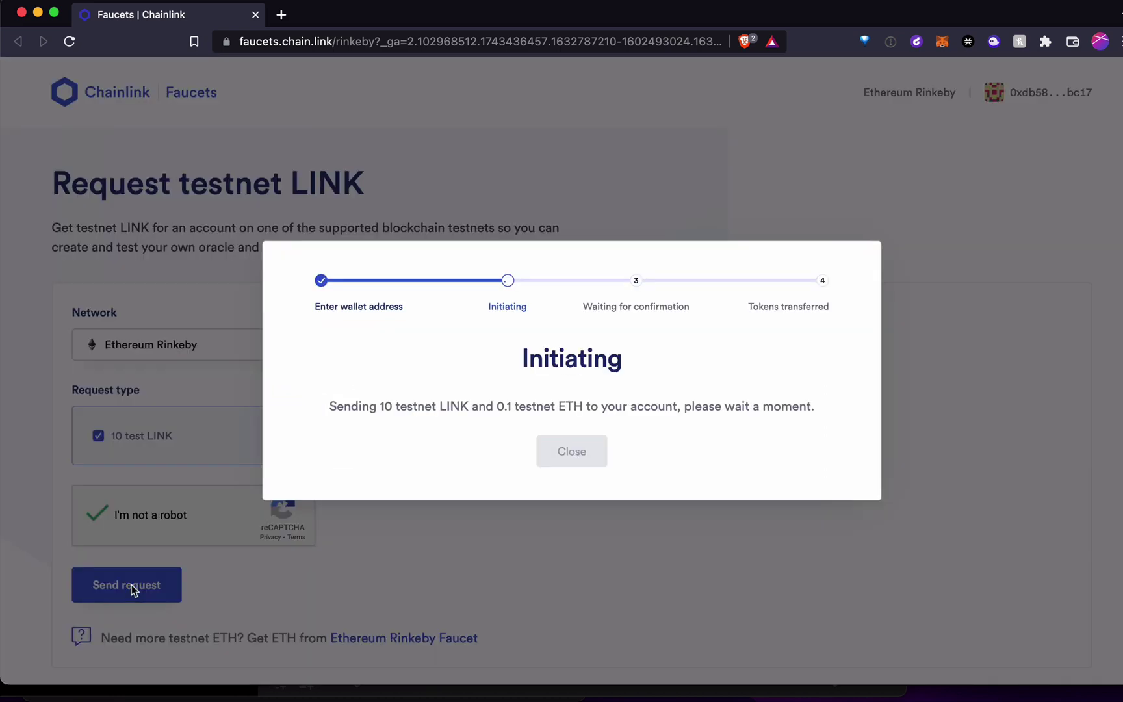